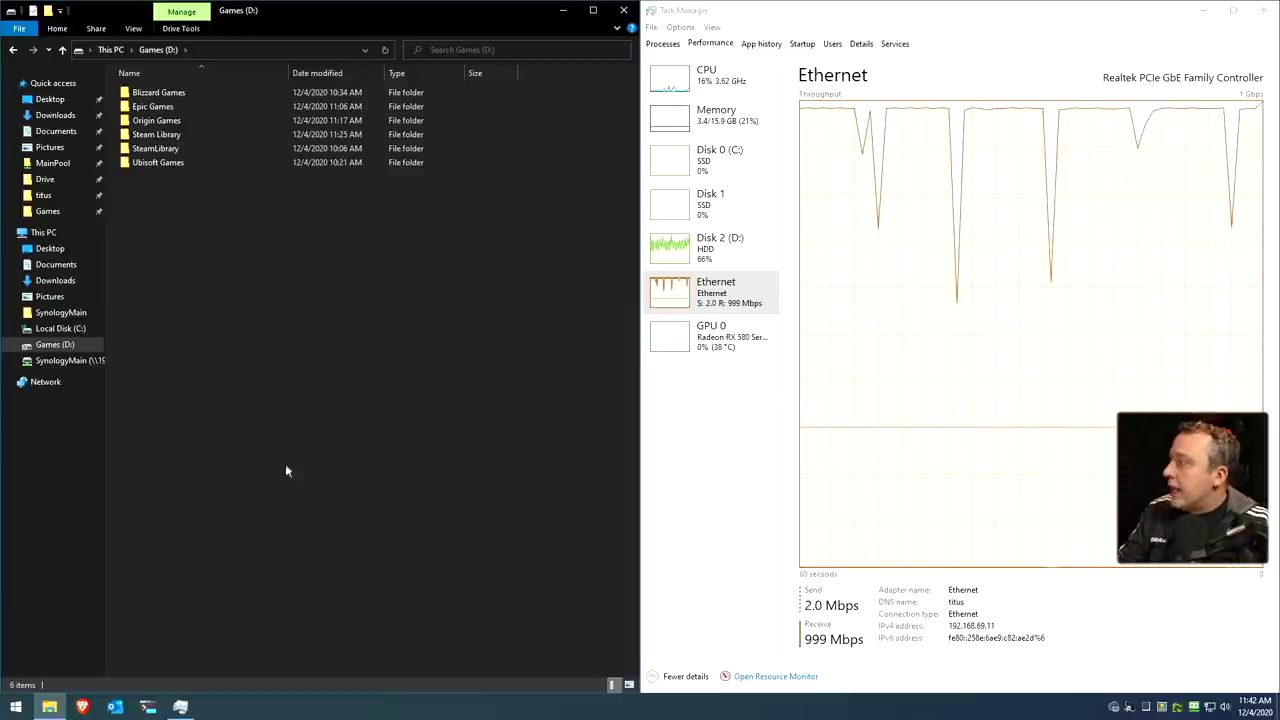
- Check the installed Windows edition and version with winver, and close the version information
right_click(17, 707)
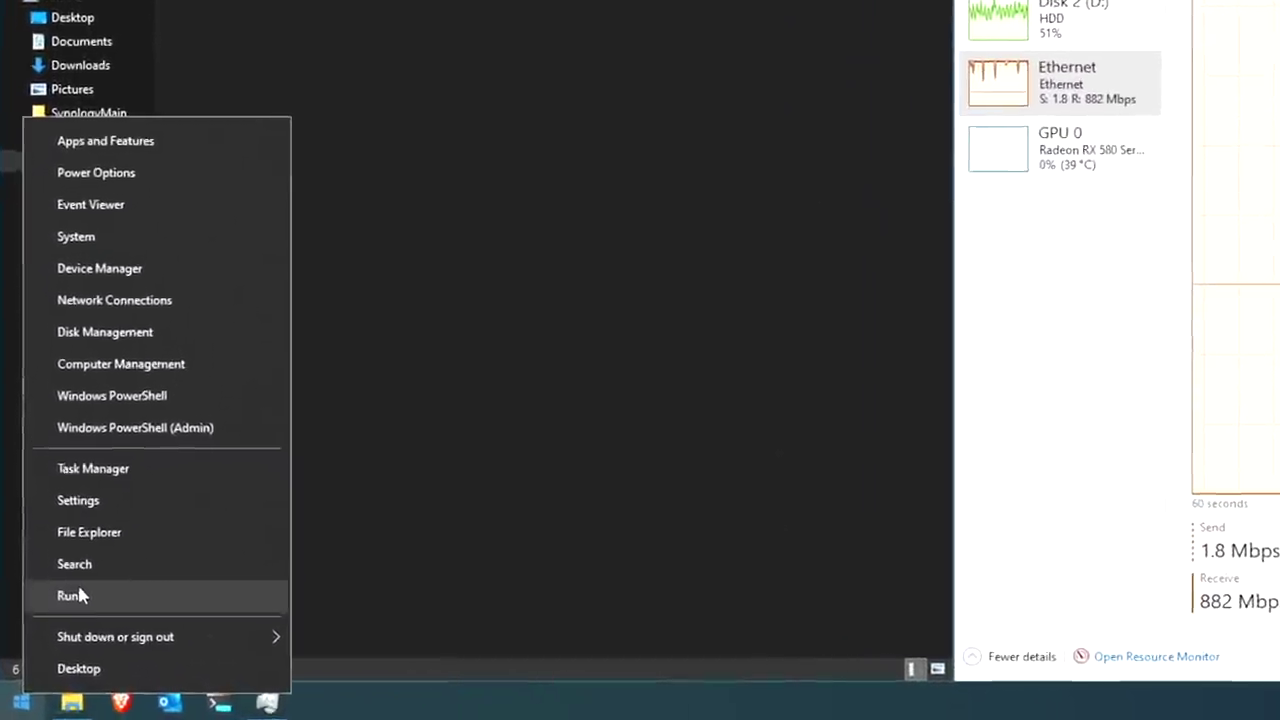
click(75, 603)
text(winver)
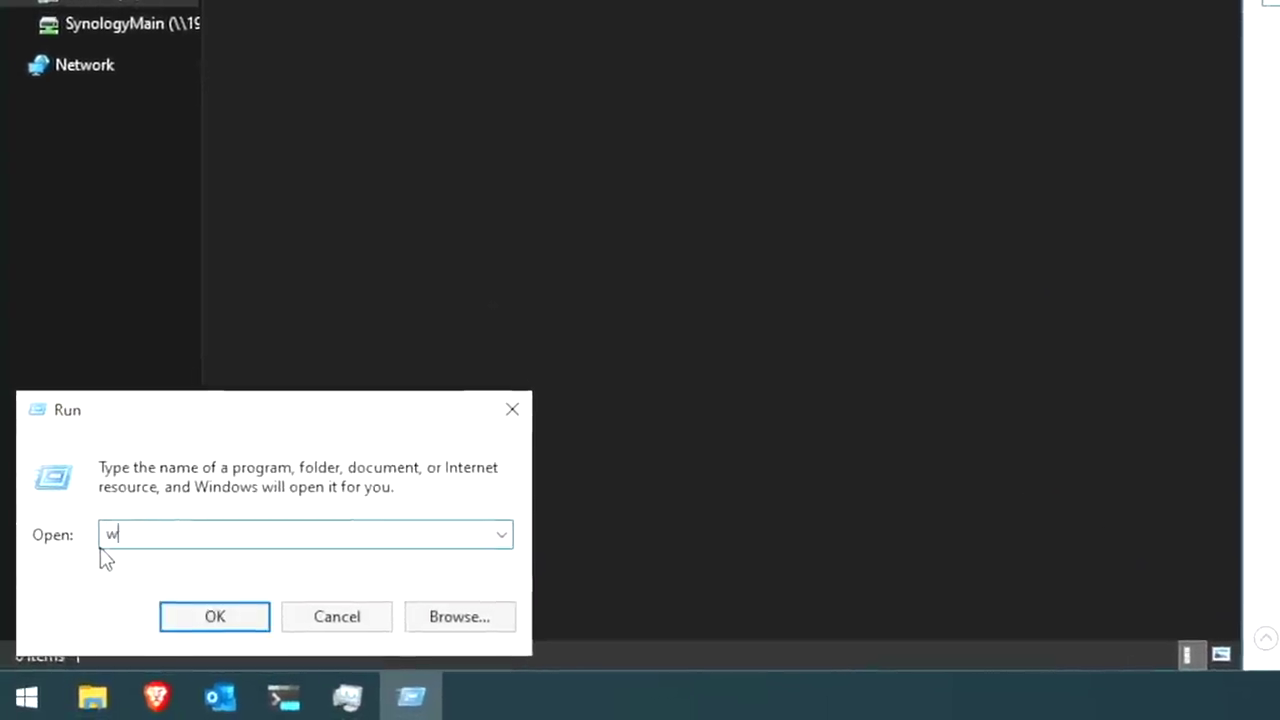
key(Return)
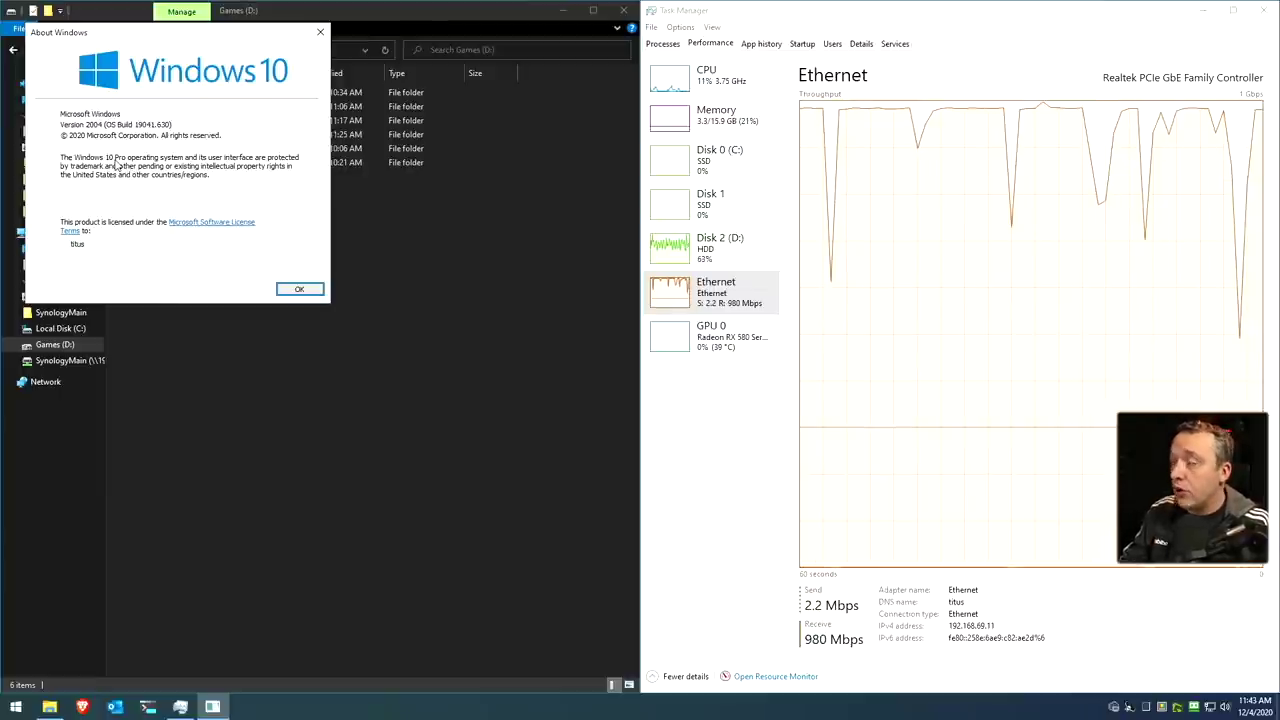
click(299, 290)
- Launch the Local Group Policy Editor with gpedit.msc and snap its window beside Task Manager
key(super+x)
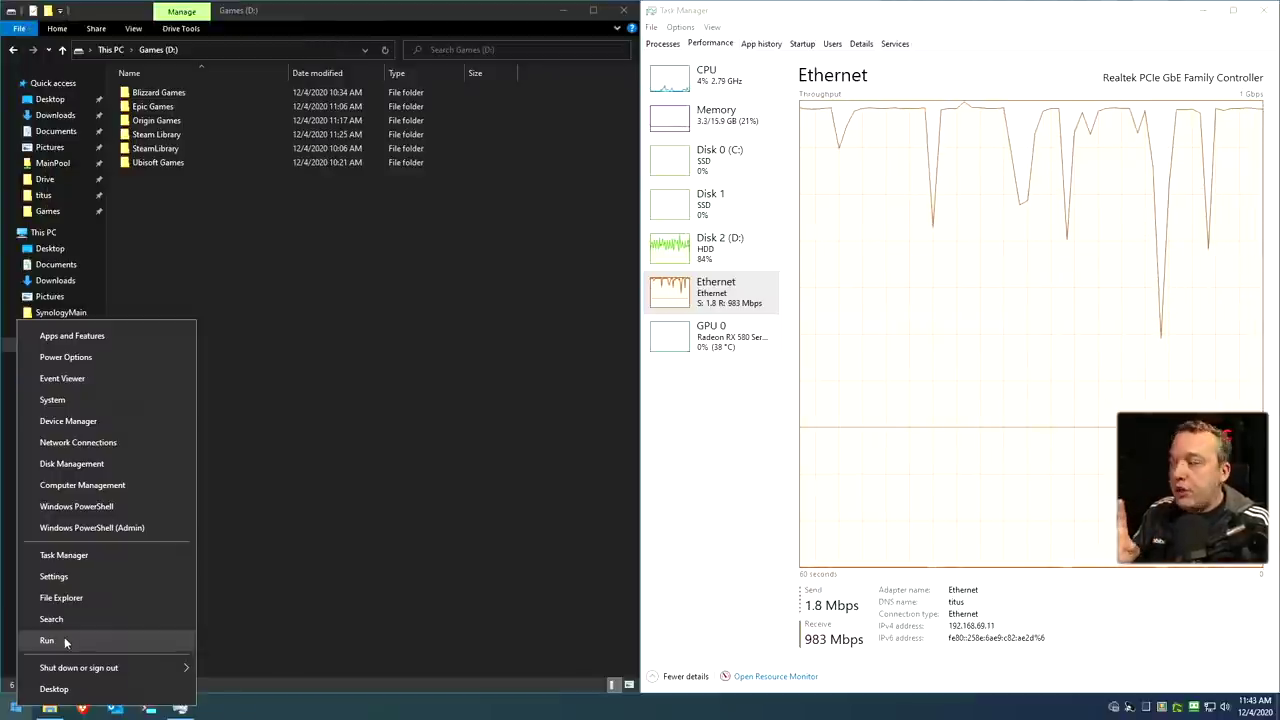
click(64, 638)
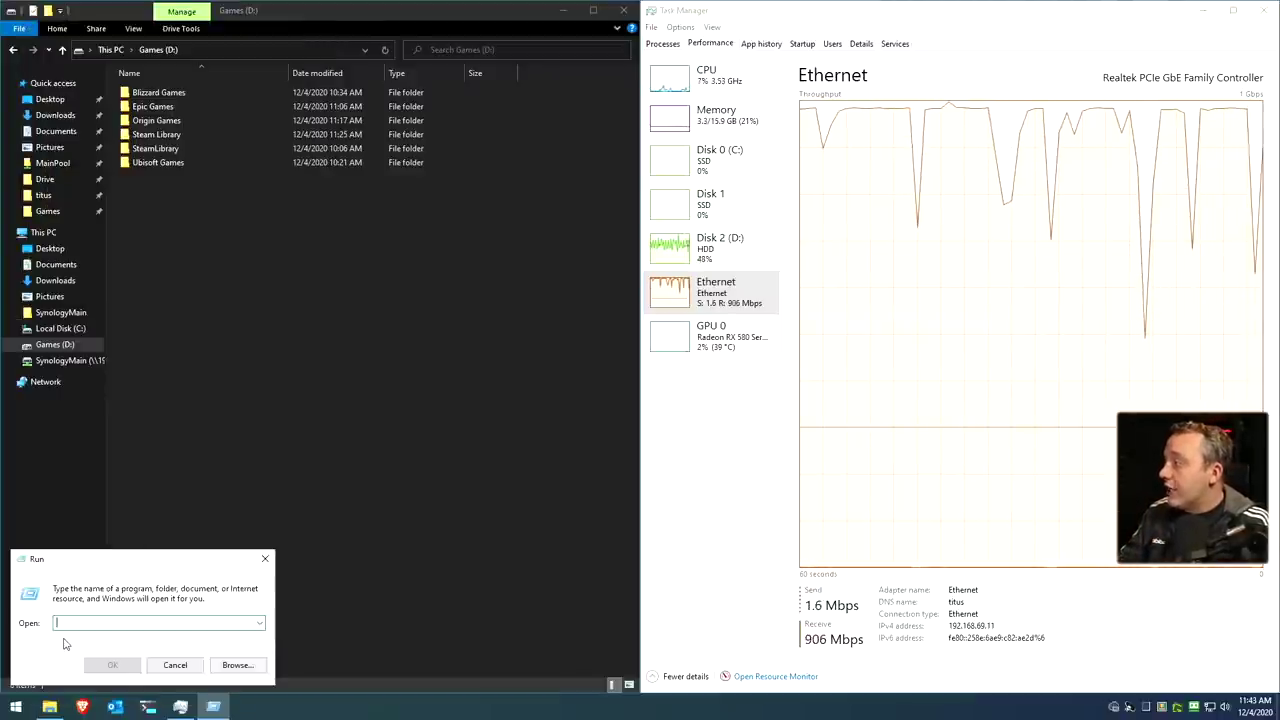
text(gpedi)
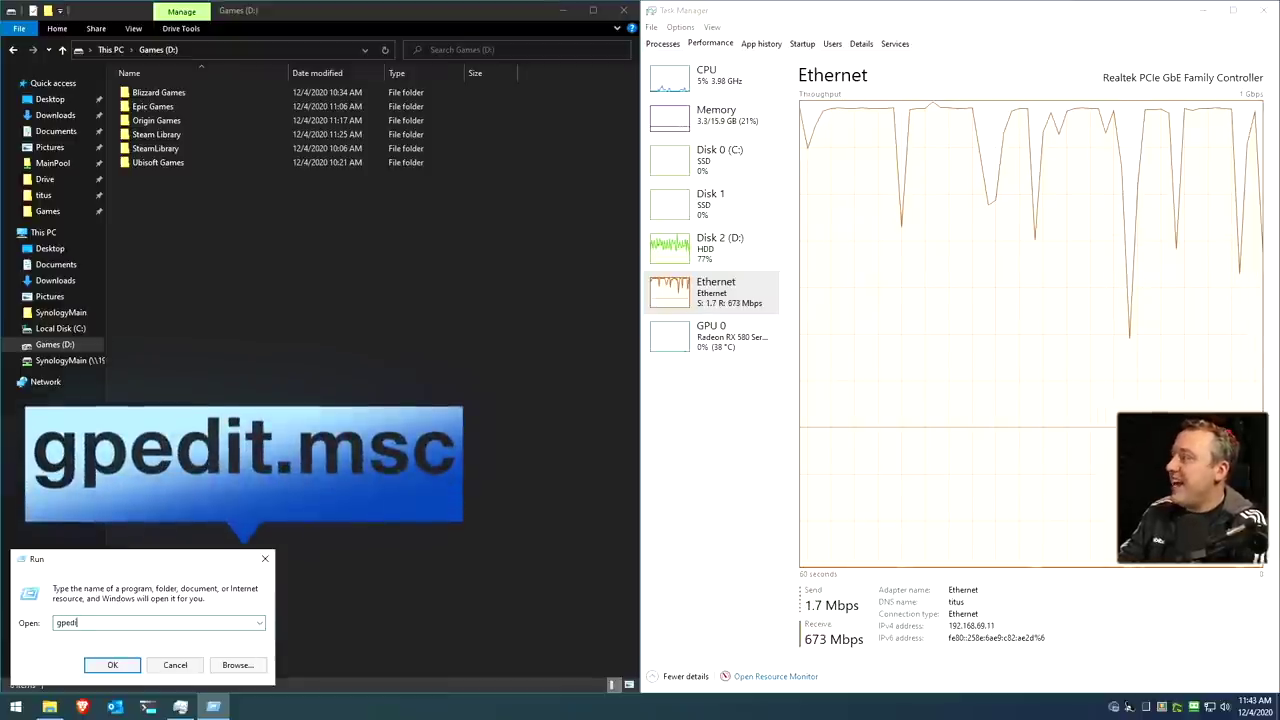
text(t.msc)
key(Return)
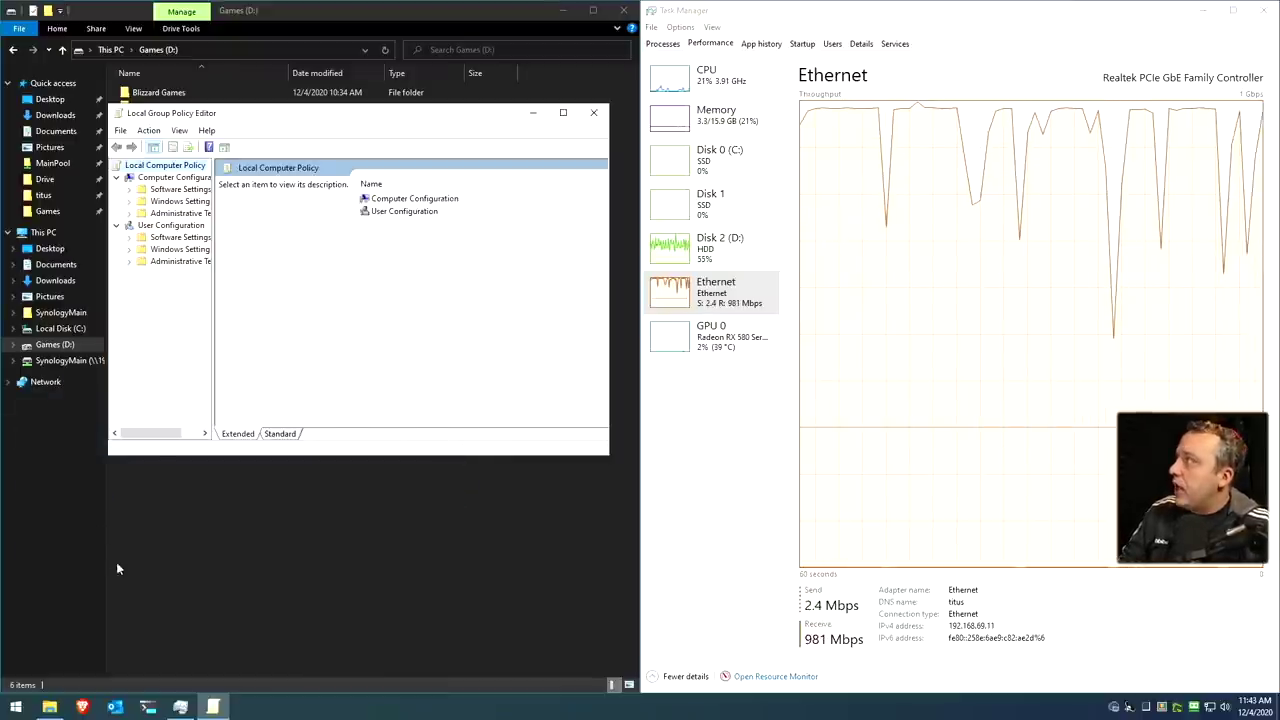
key(super+Left)
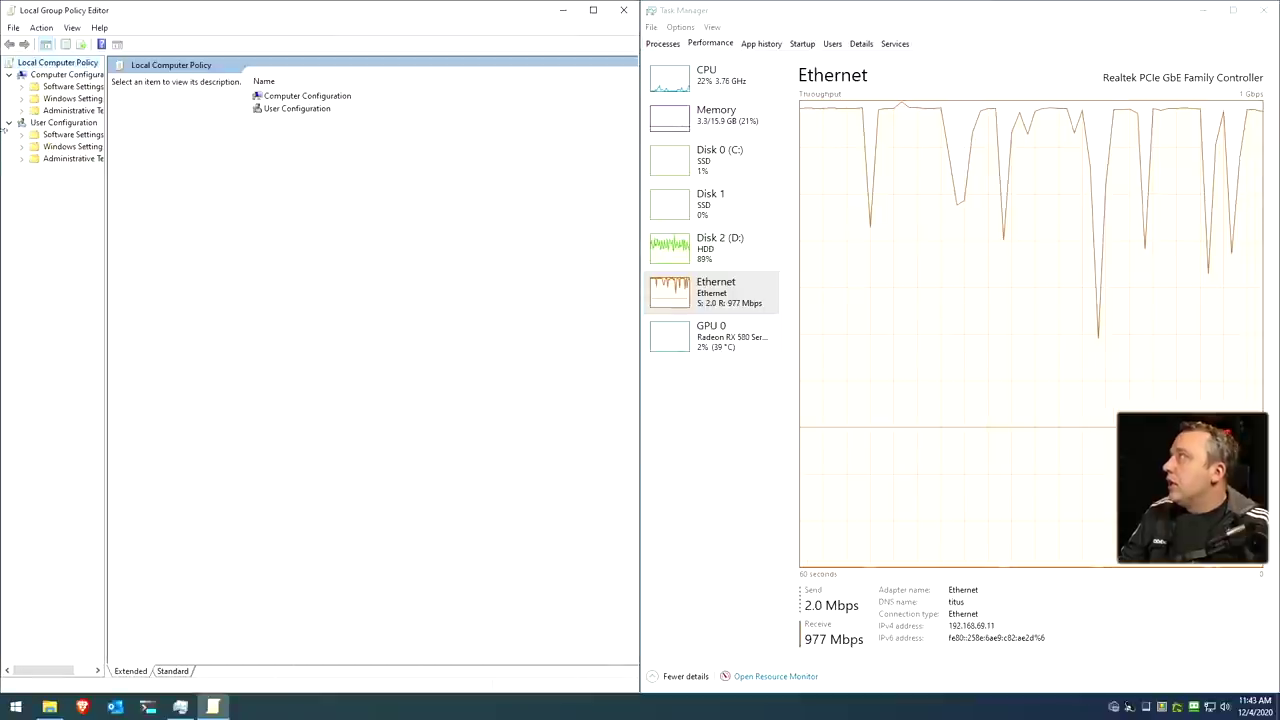
- Show the QoS Packet Scheduler policies under Computer Configuration, Administrative Templates, Network
click(22, 110)
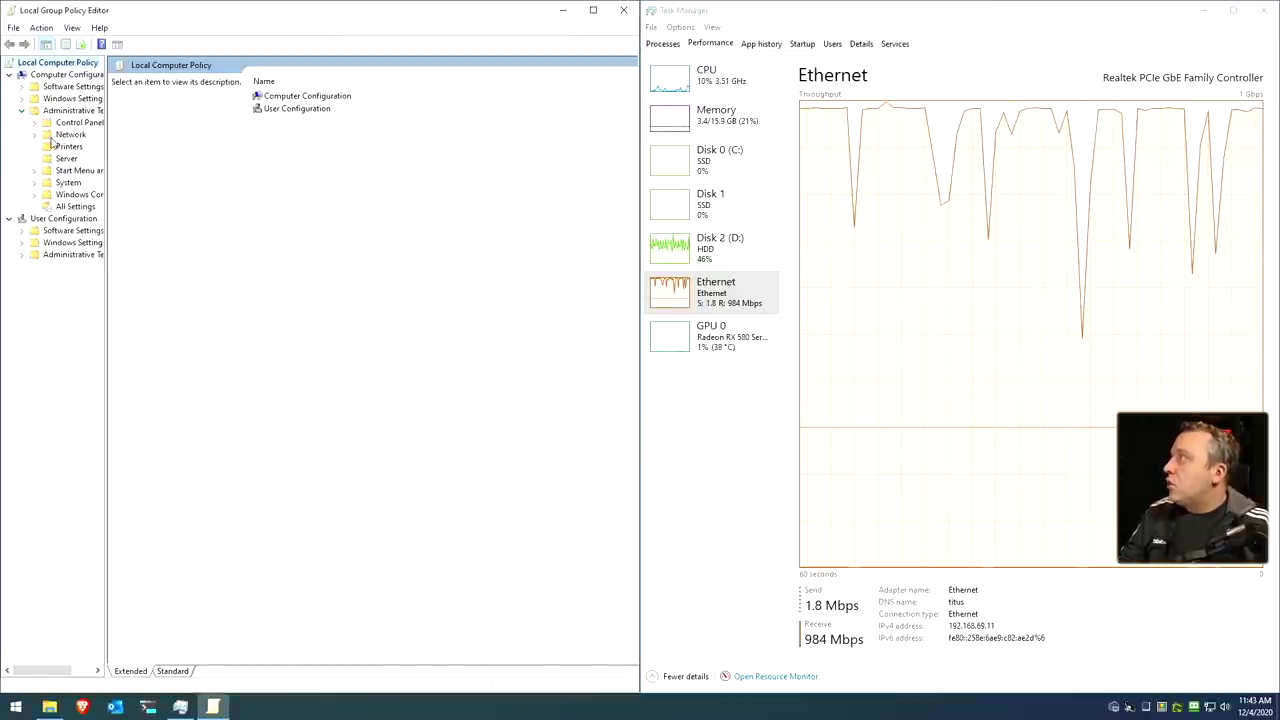
click(34, 134)
click(82, 326)
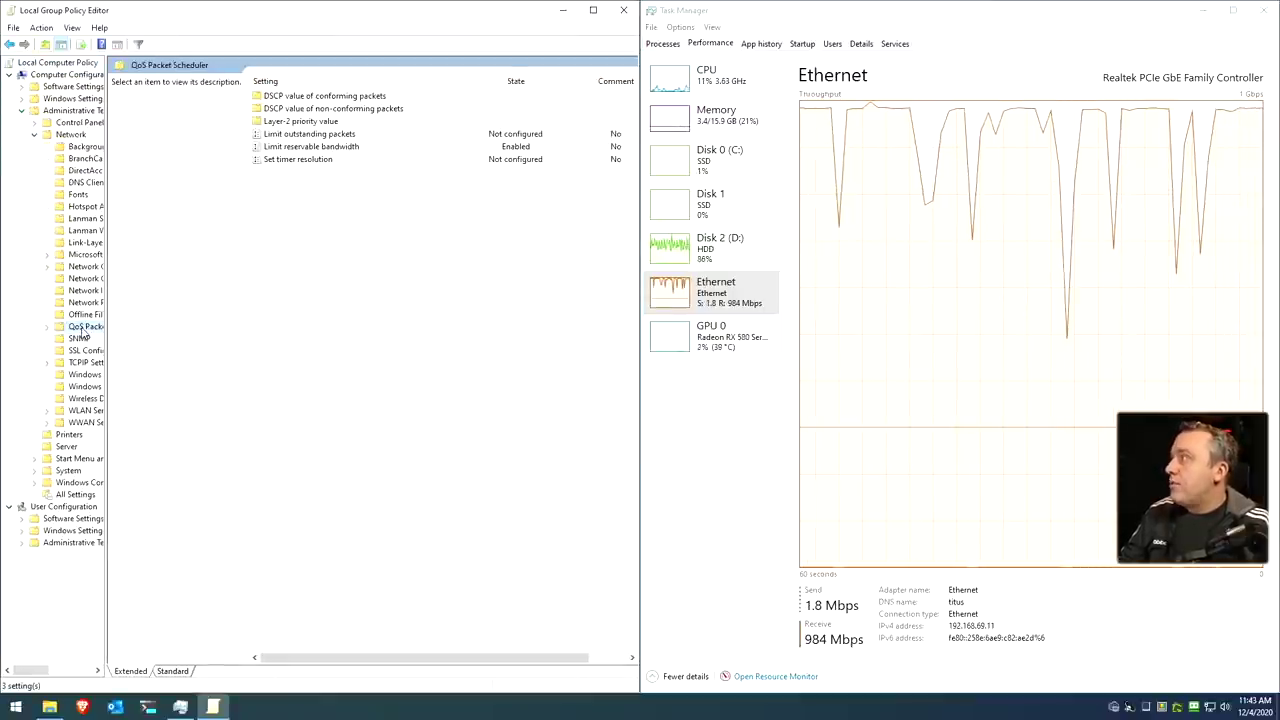
- Set the bandwidth limit of the enabled Limit reservable bandwidth policy to 0%, save it, and close the policy editor
double_click(305, 146)
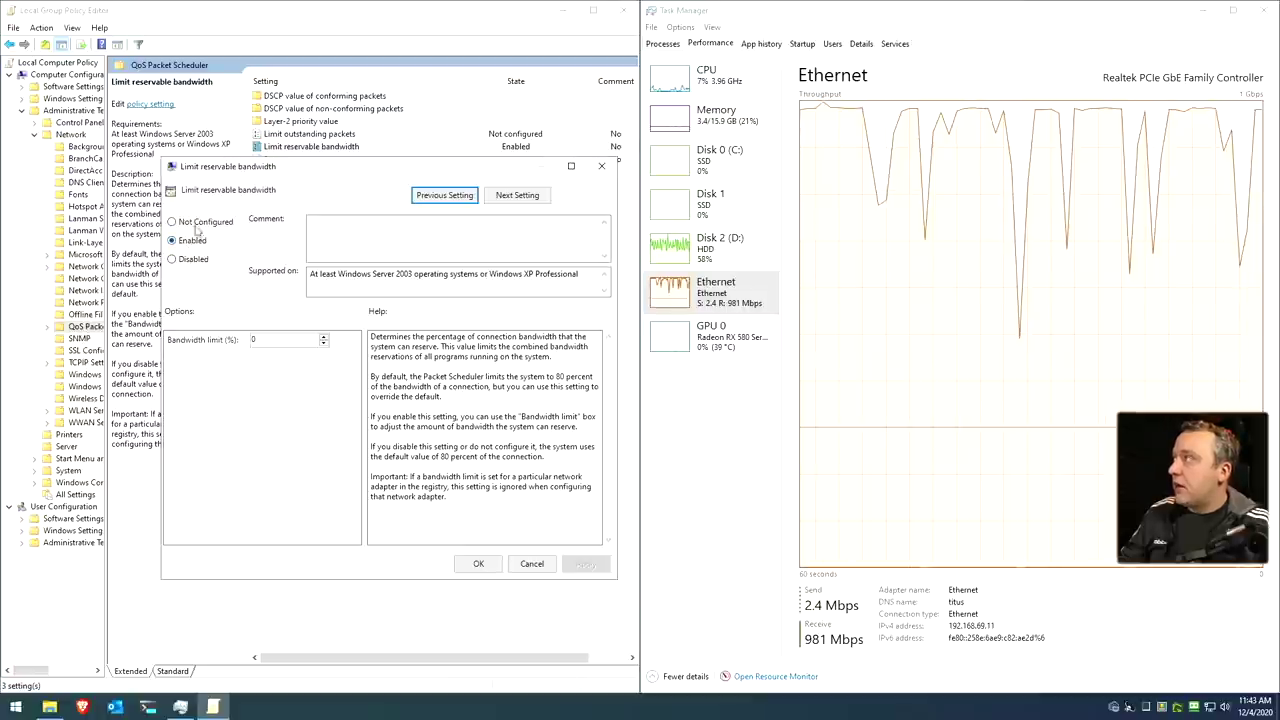
double_click(268, 341)
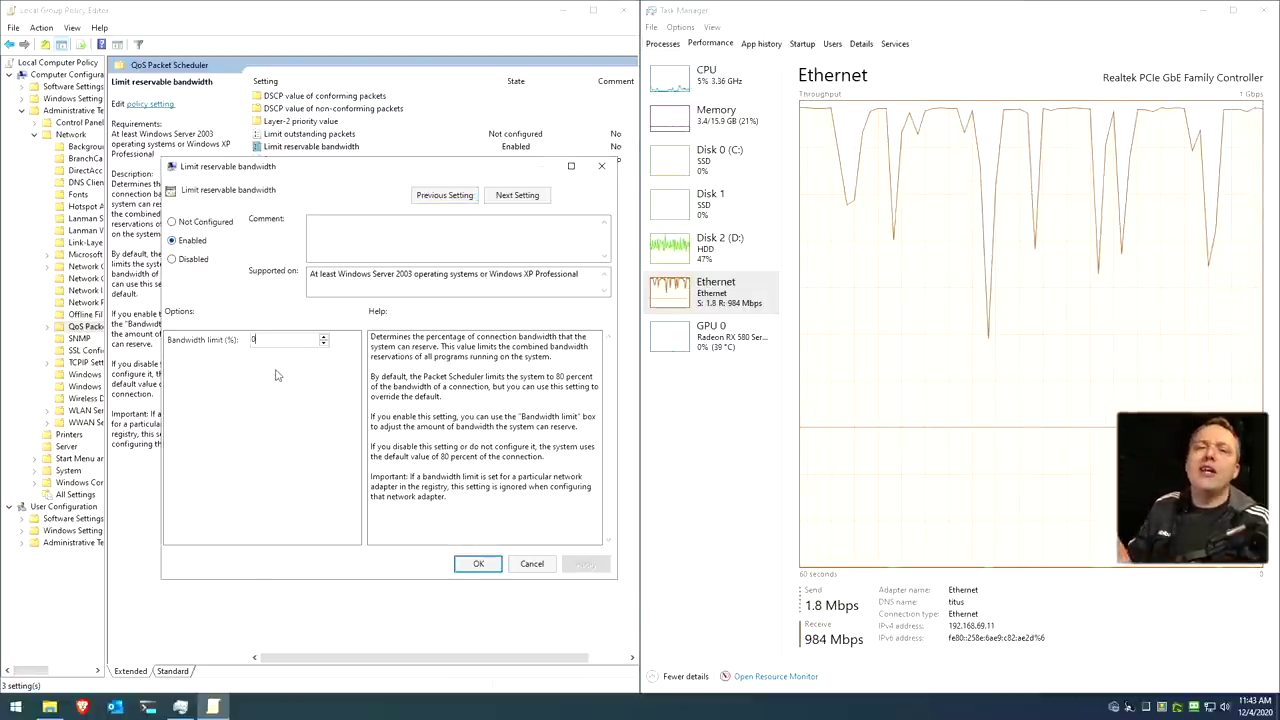
text(1)
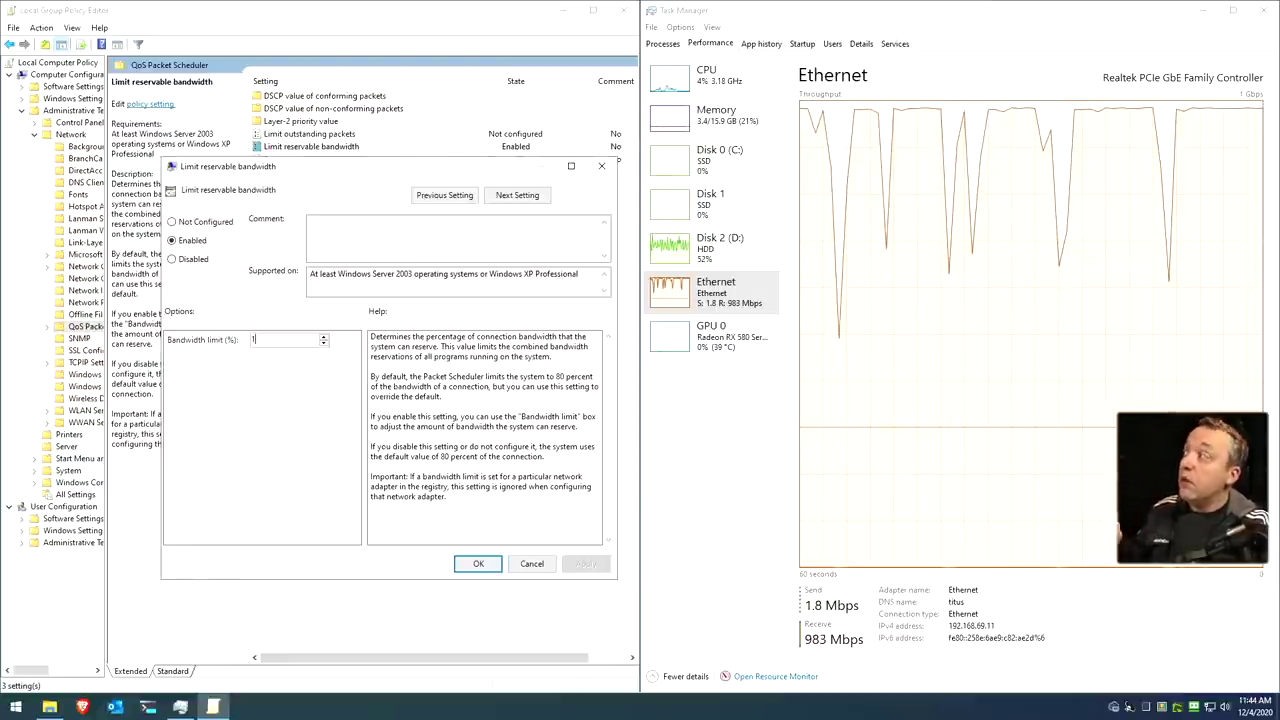
key(BackSpace)
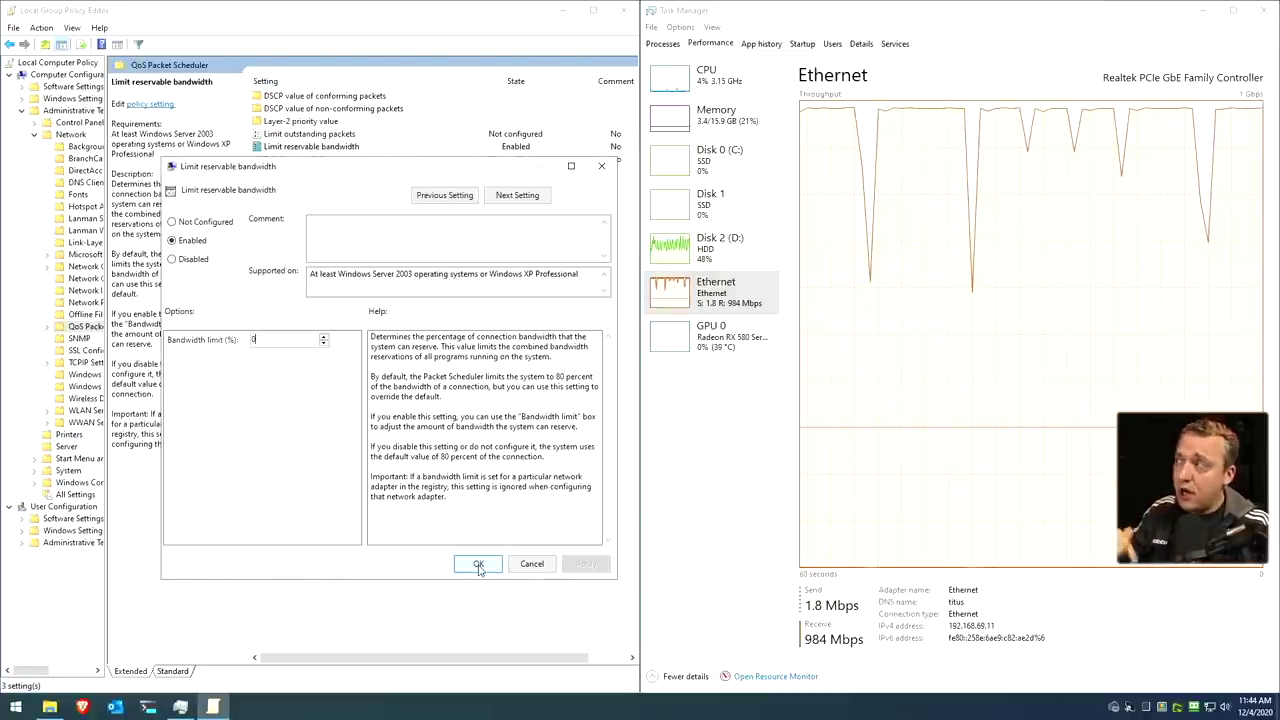
click(478, 565)
click(392, 514)
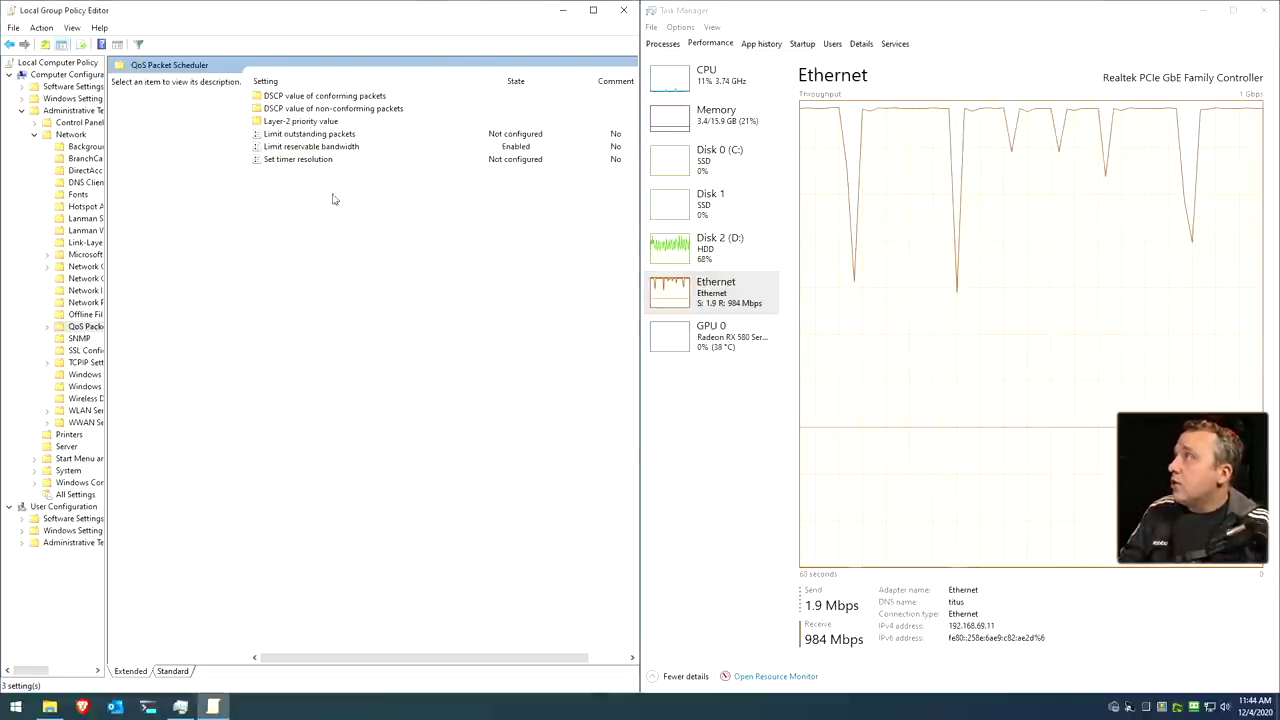
click(625, 11)
- Refresh the group policies by running gpupdate in a Command Prompt
key(super+r)
text(cm)
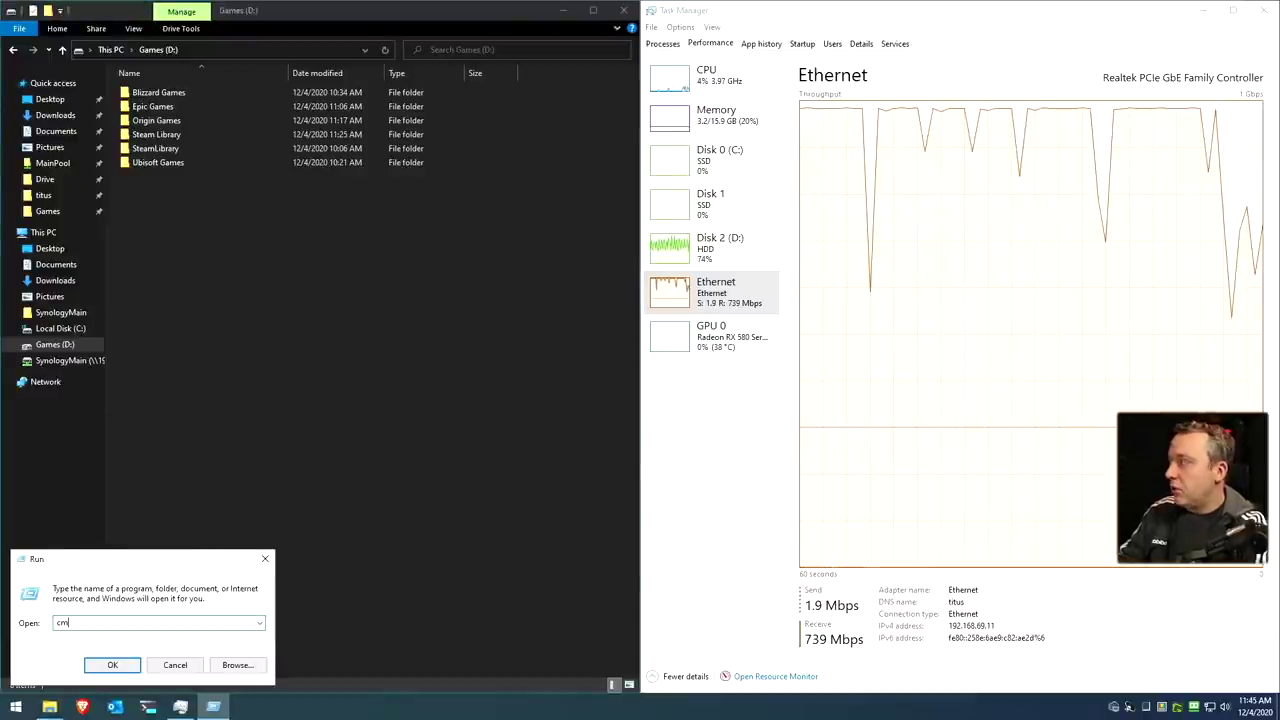
text(d)
key(Return)
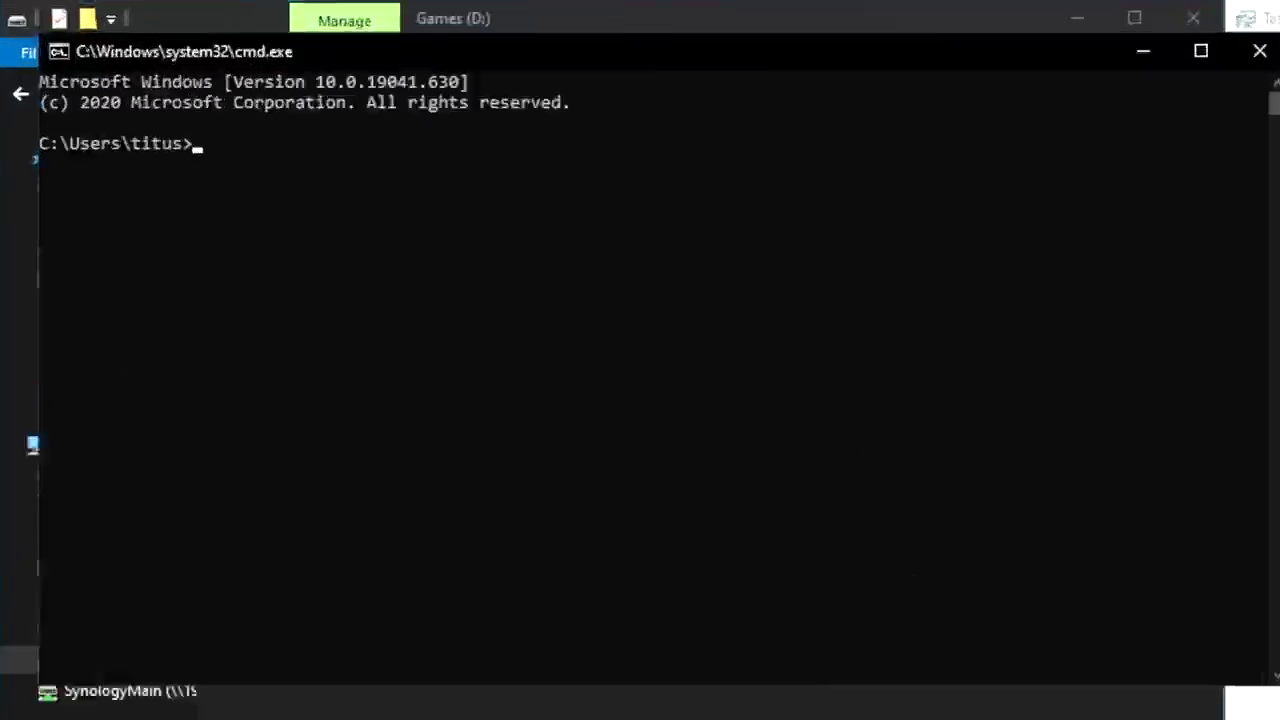
text(gpup)
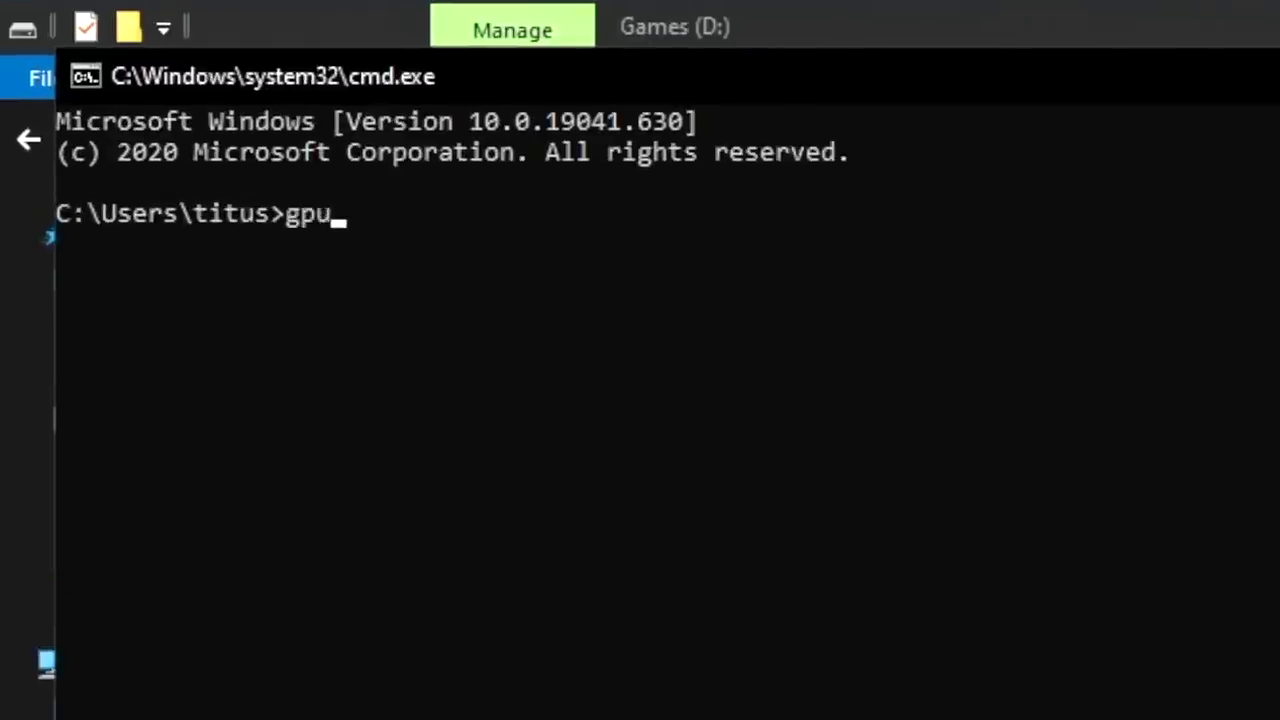
text(date)
key(Return)
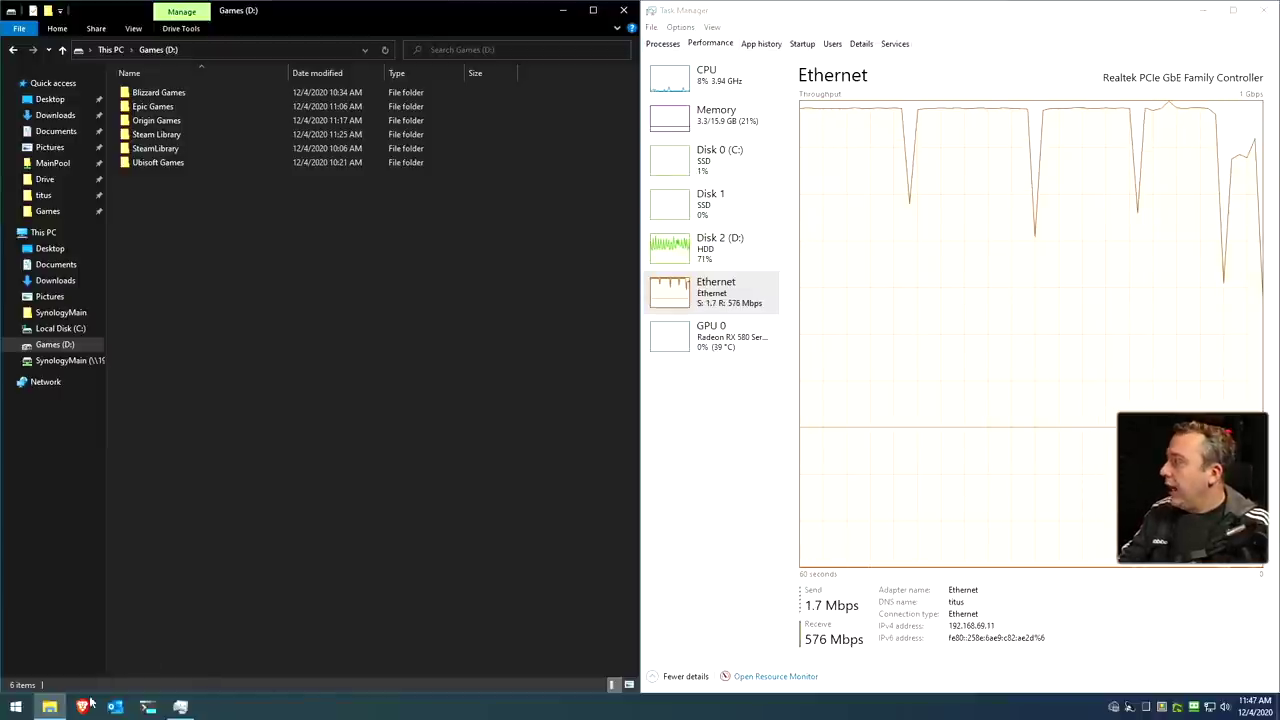
- Launch the Registry Editor with regedit and collapse its key tree up to HKEY_LOCAL_MACHINE
right_click(20, 706)
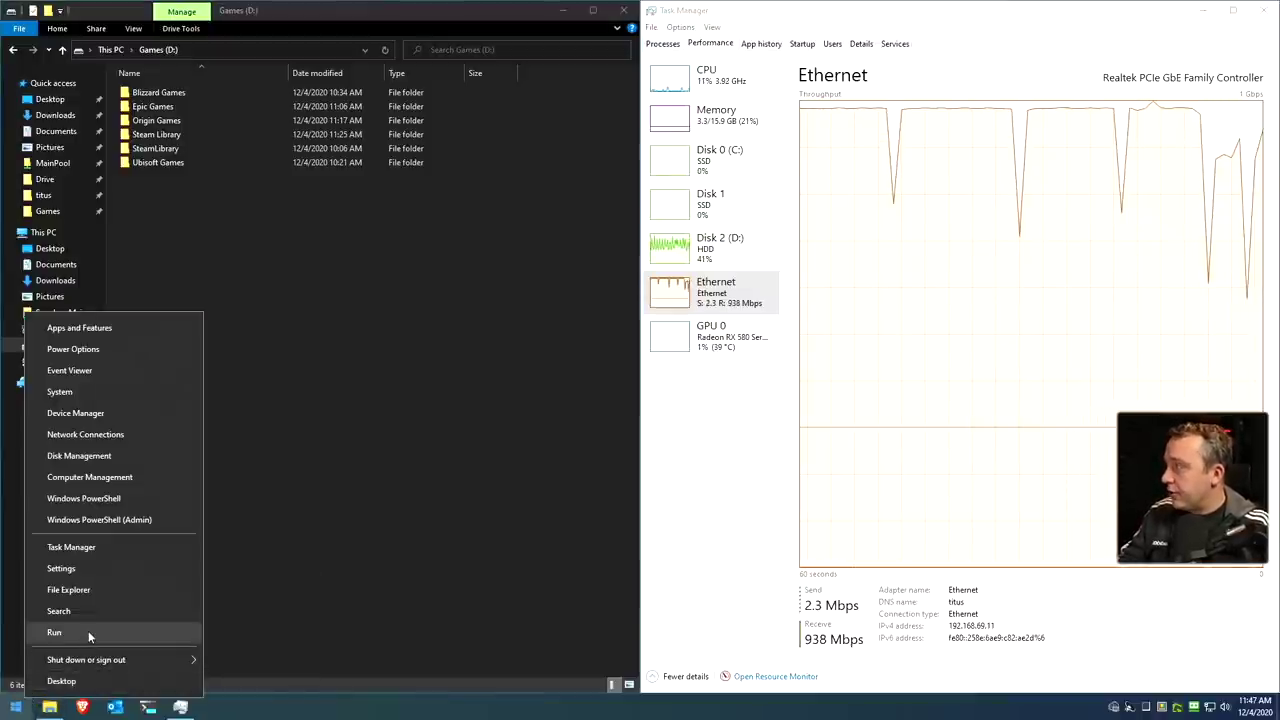
click(89, 634)
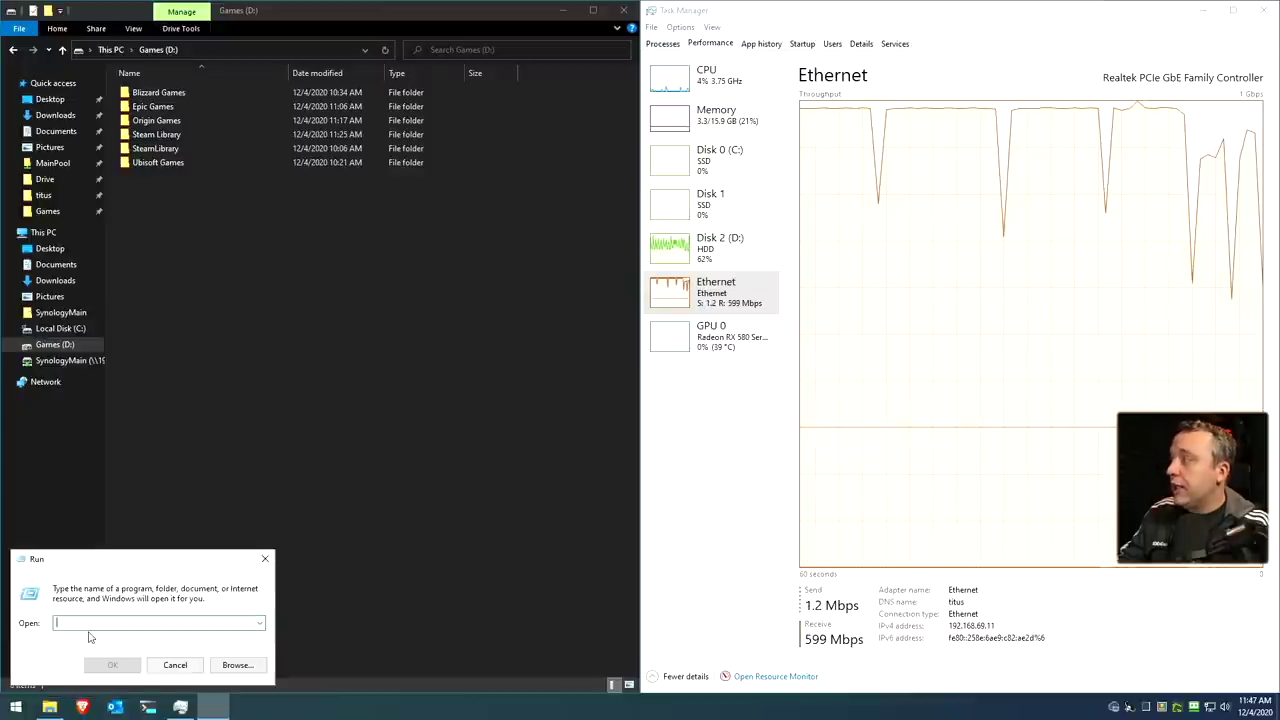
text(regedit)
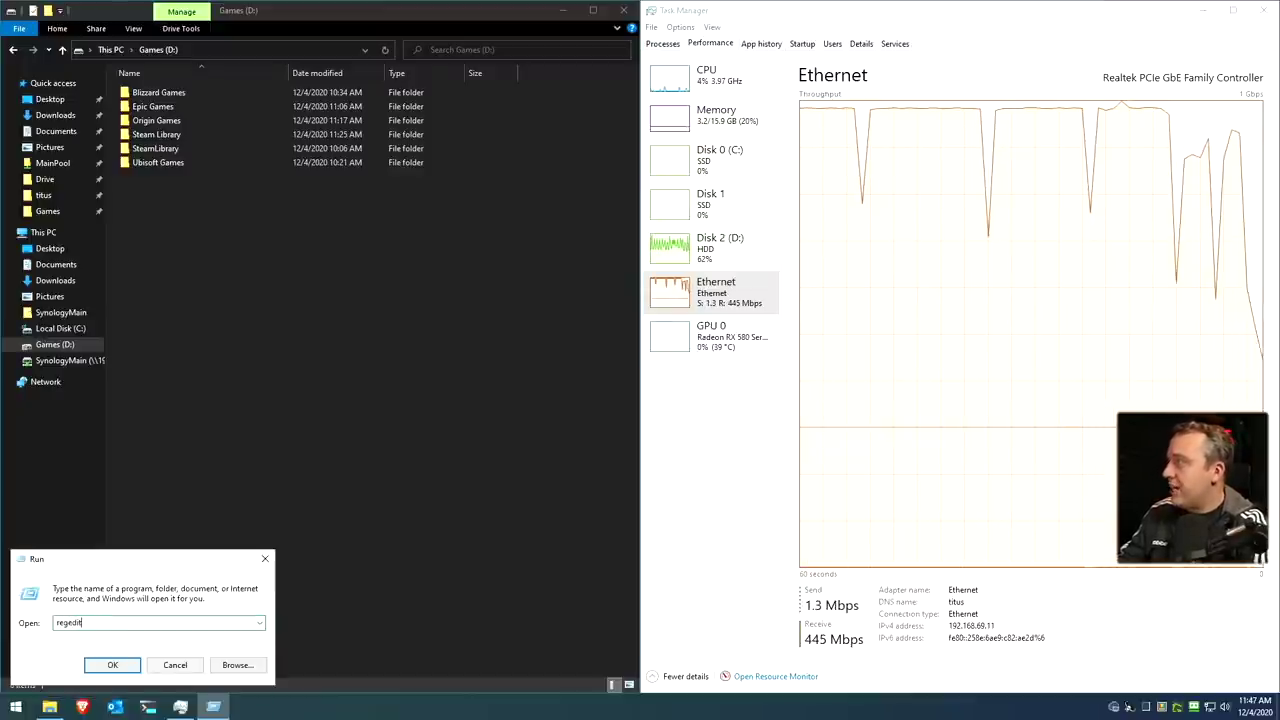
key(Return)
key(Left)
key(Left)
key(Left)
key(Left)
key(Left)
key(Left)
key(Left)
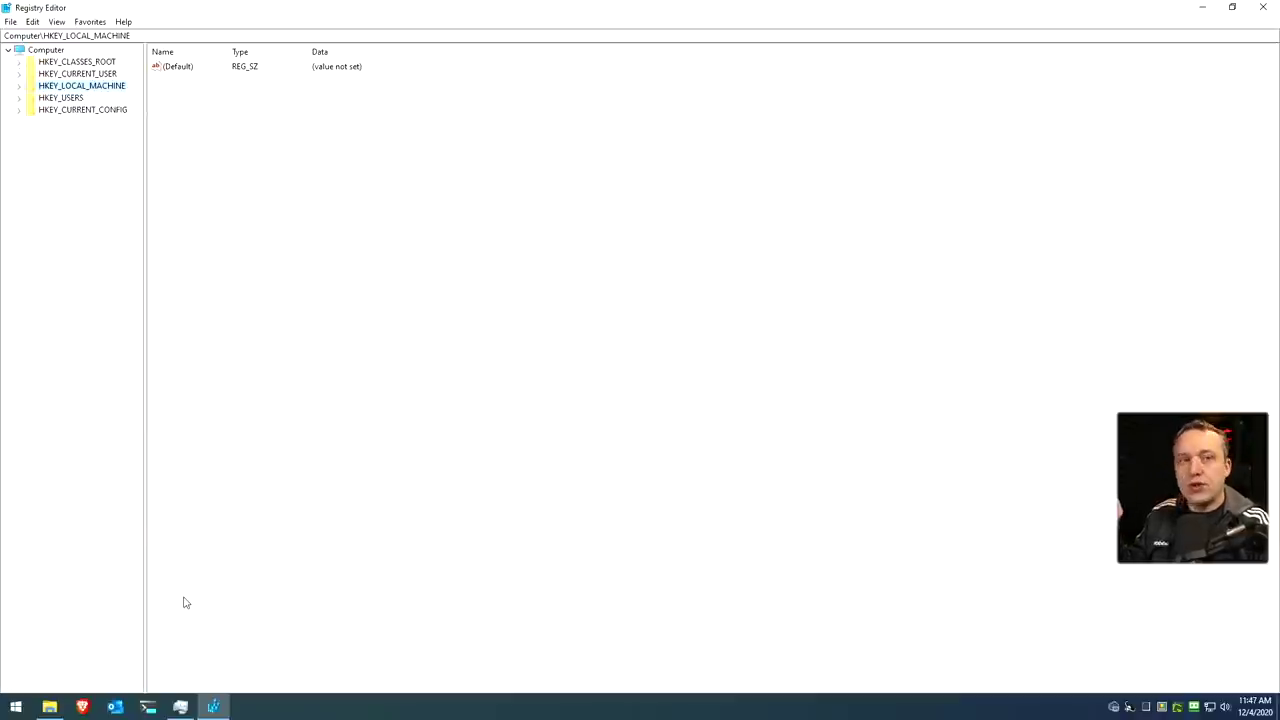
- Navigate to the key HKEY_LOCAL_MACHINE\SOFTWARE\Policies\Microsoft and expand it
key(Right)
key(Down)
key(Down)
key(Down)
key(Down)
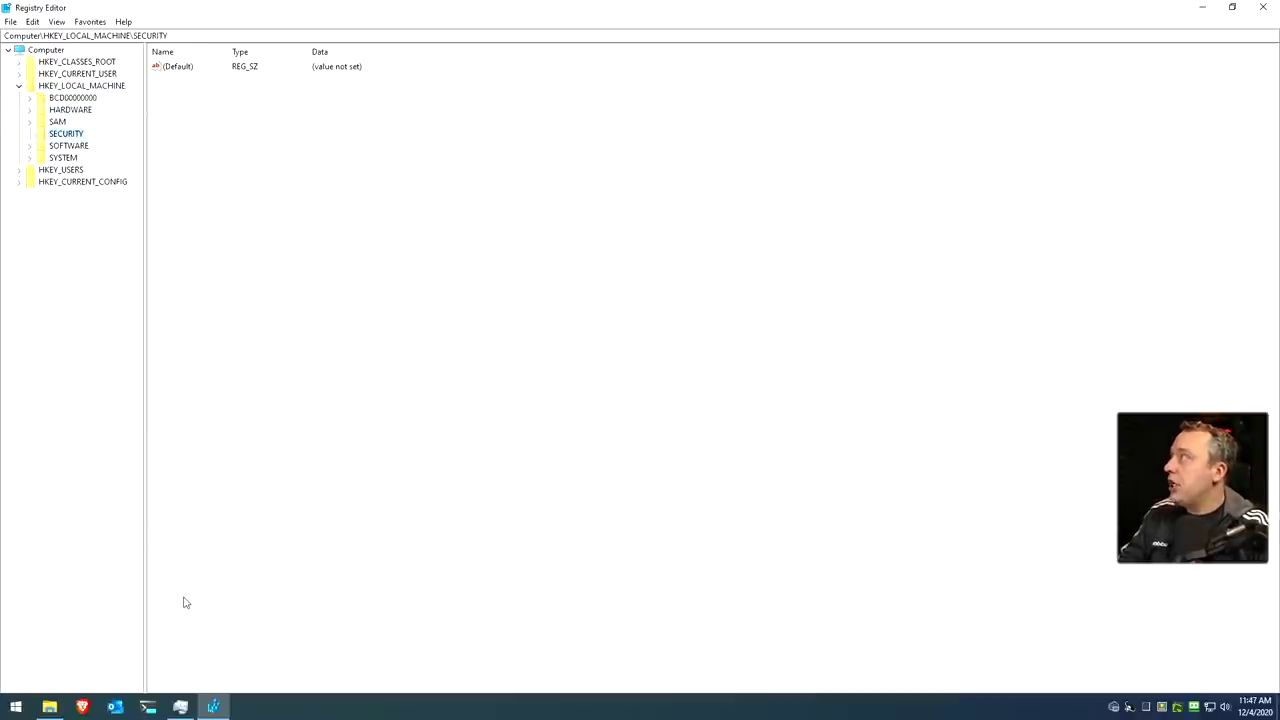
key(Down)
key(Right)
key(Down)
key(Down)
key(Down)
key(Down)
key(Down)
key(Down)
key(Down)
key(Down)
key(Down)
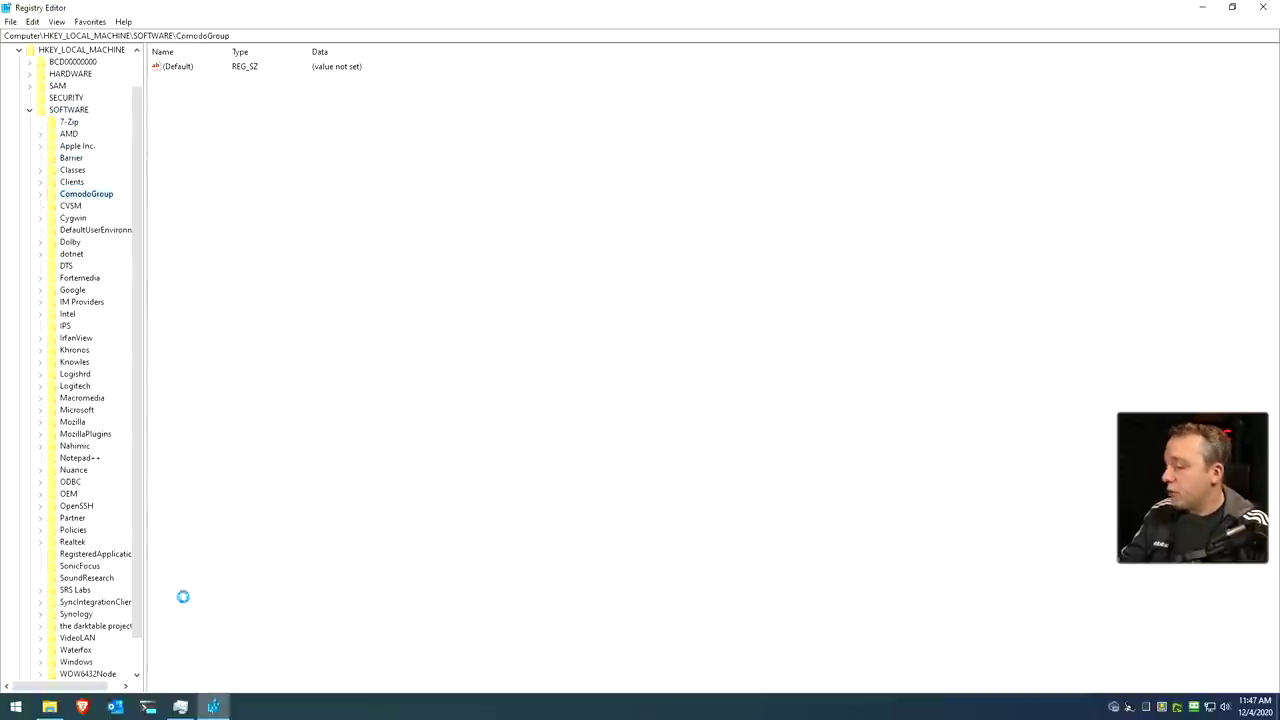
key(Down)
key(Right)
key(Right)
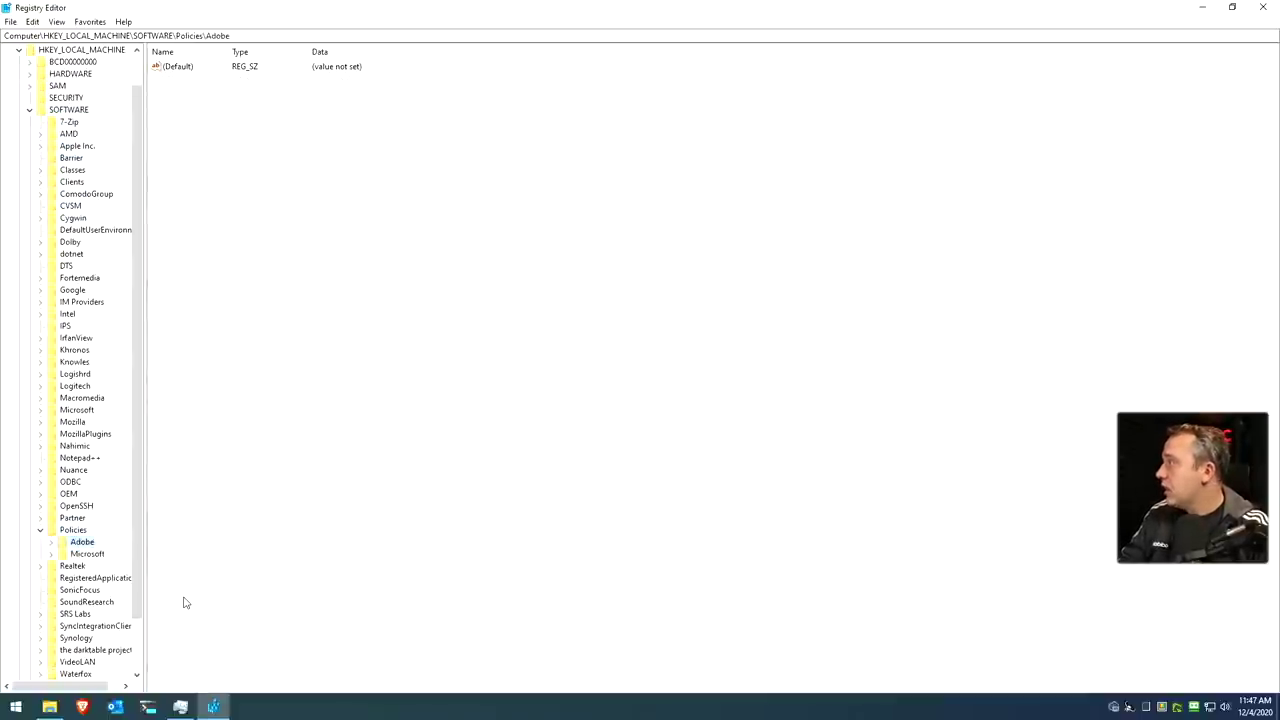
key(Down)
key(Right)
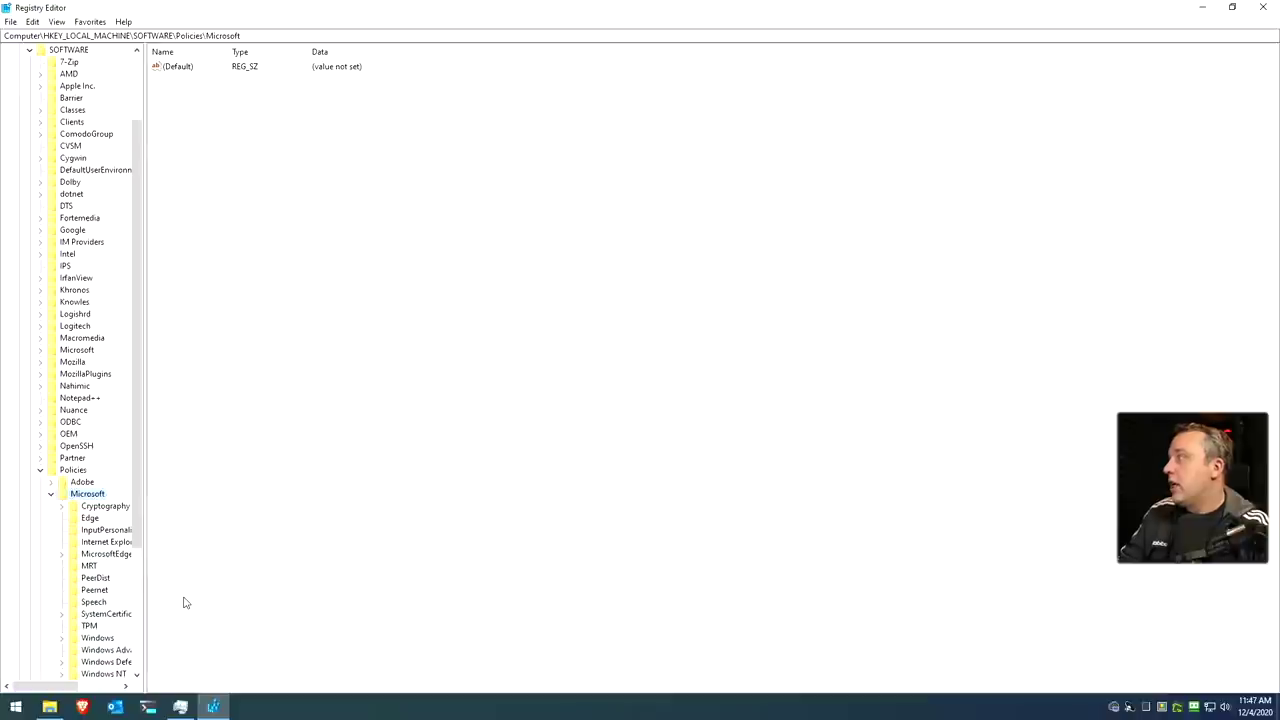
- Create a new key named Psched under the Policies\Microsoft key
right_click(87, 497)
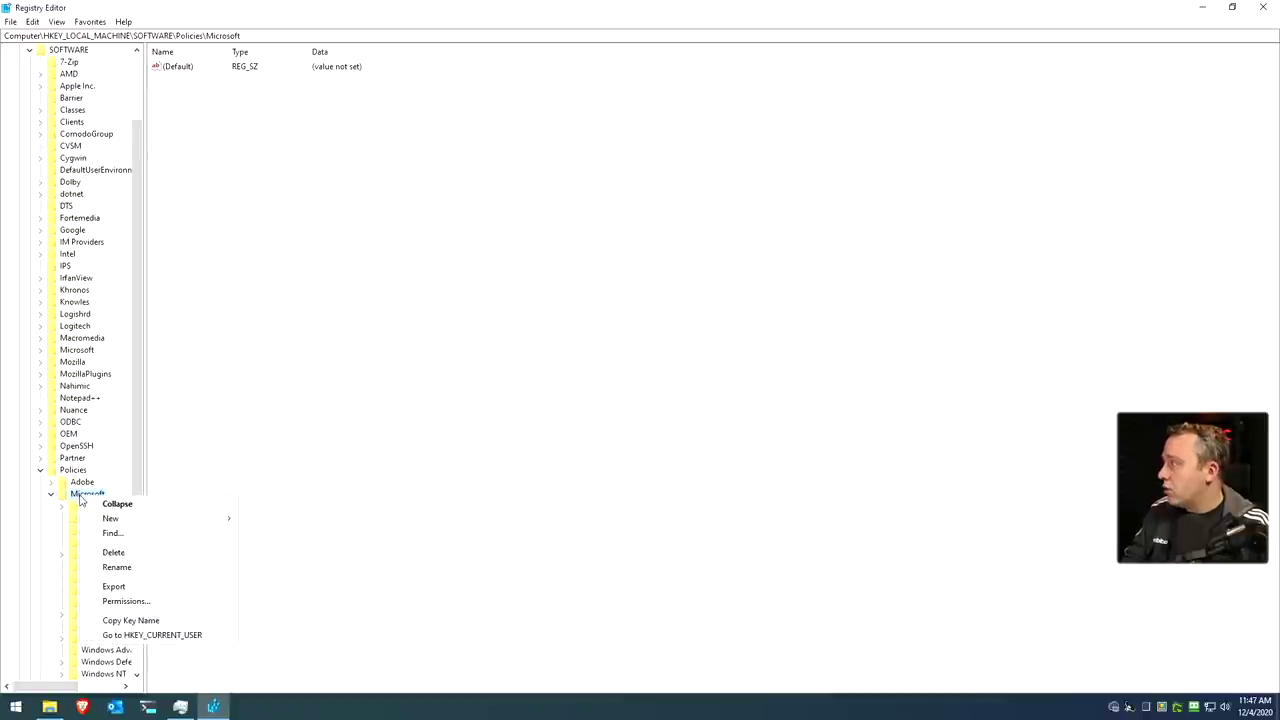
mouse_move(118, 520)
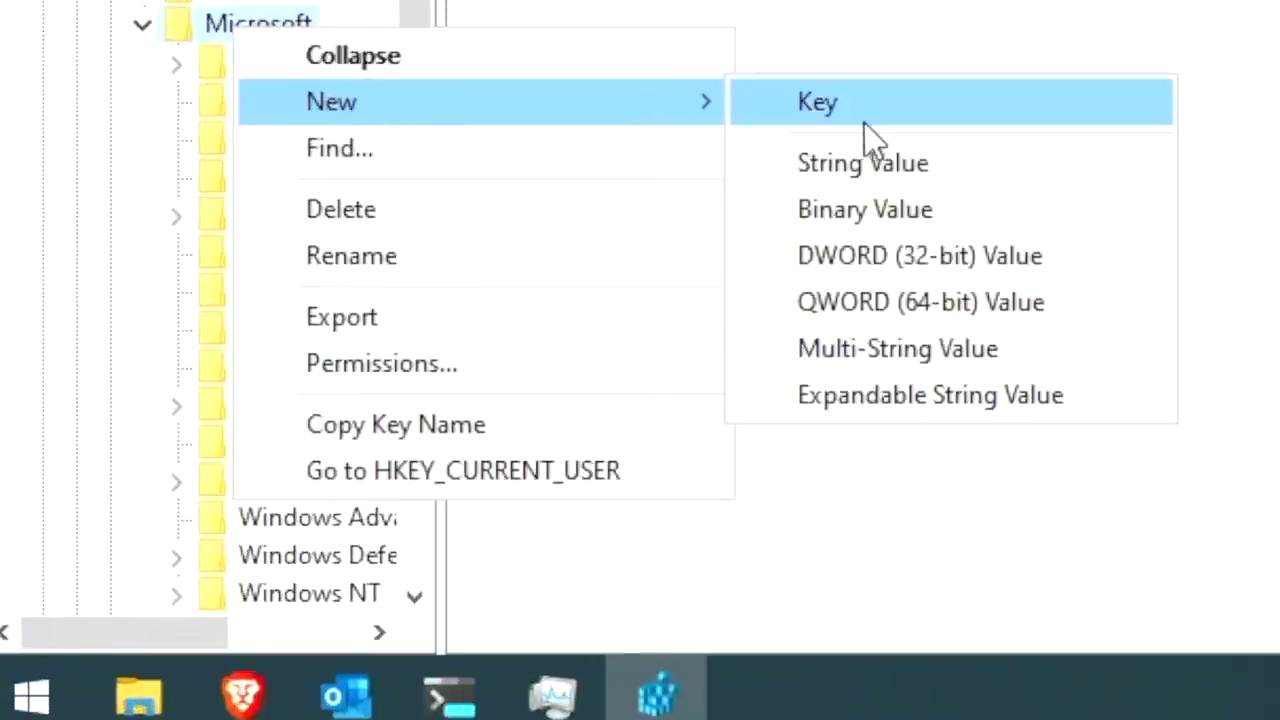
click(279, 521)
text(Psch)
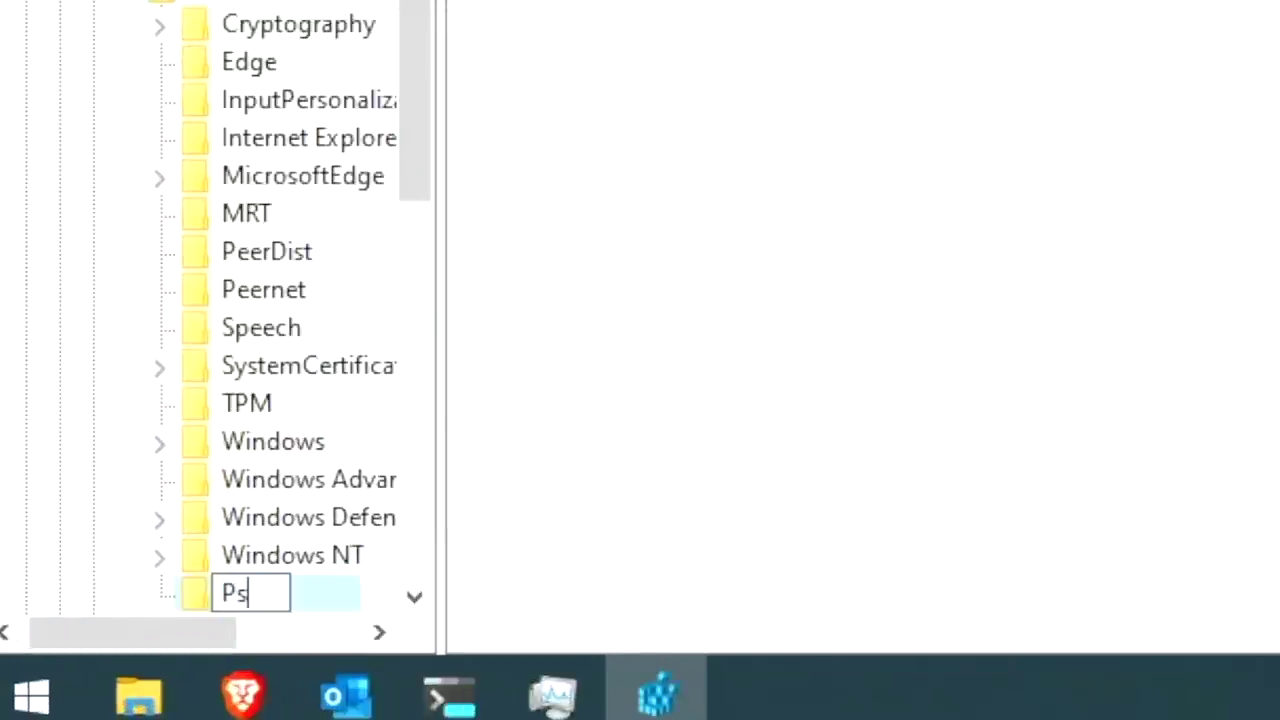
text(ed)
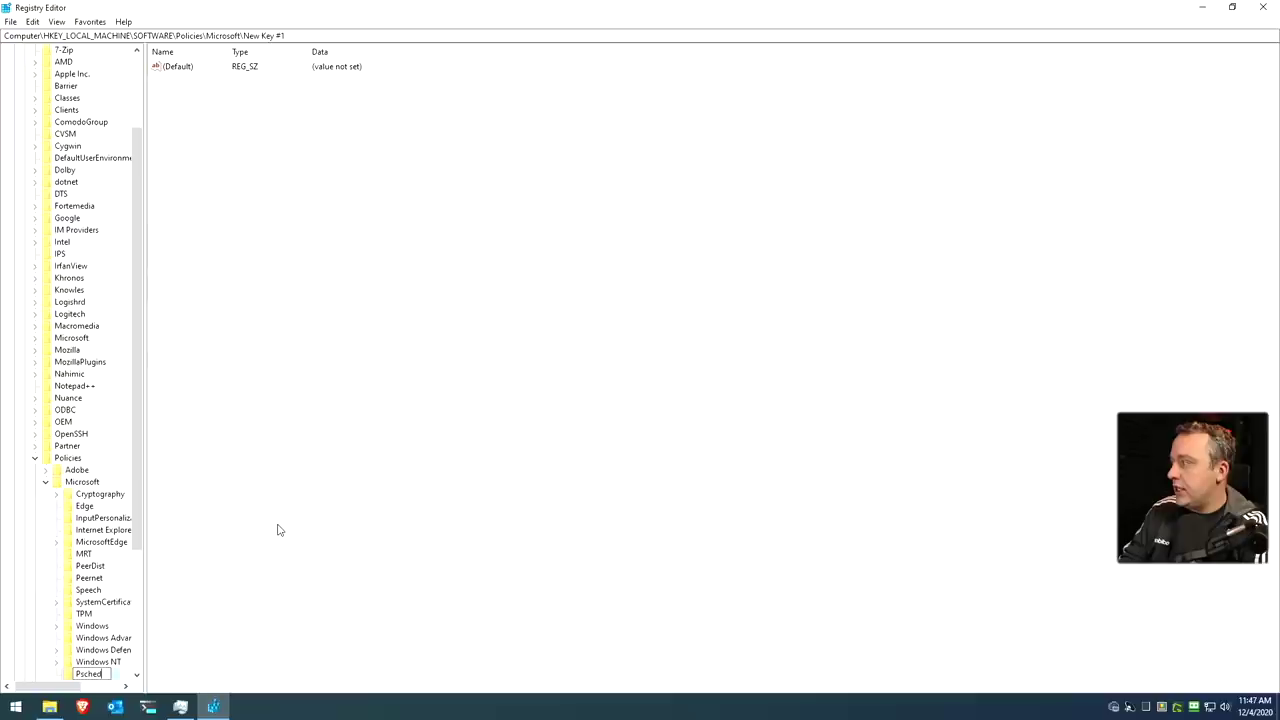
key(Return)
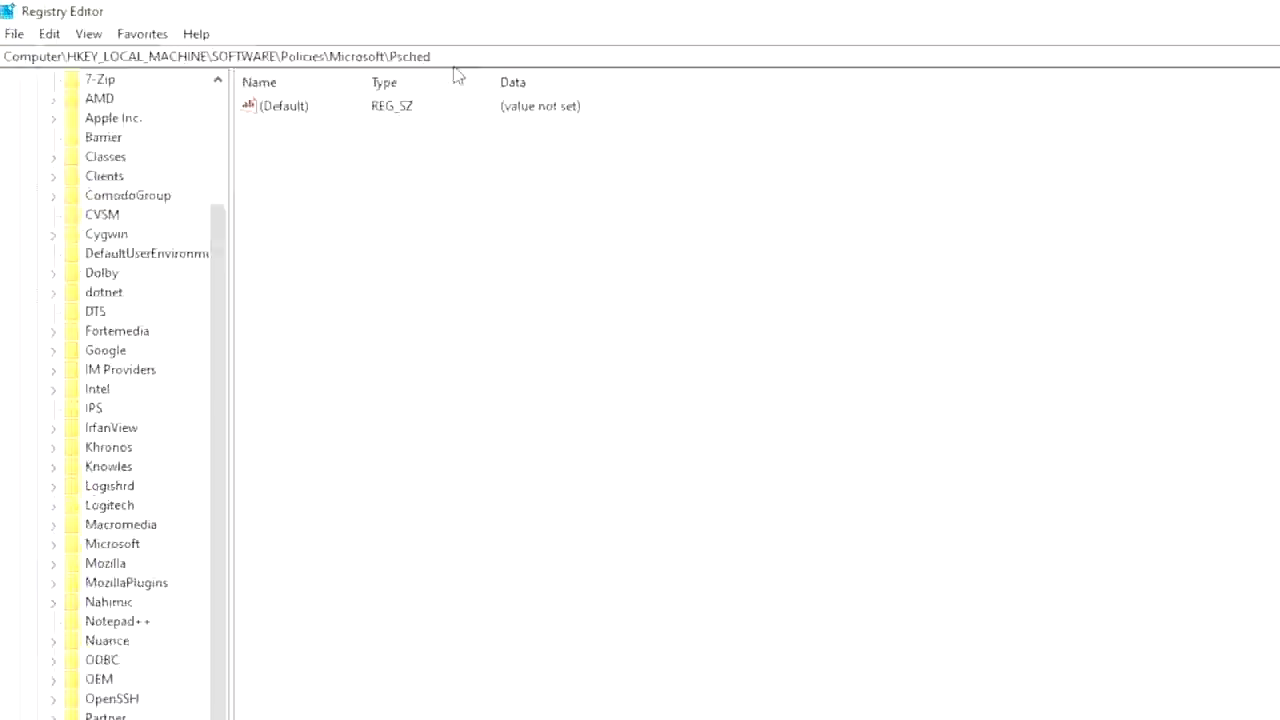
- Create a DWORD (32-bit) value named NonBestEffortLimit in the Psched key
click(431, 53)
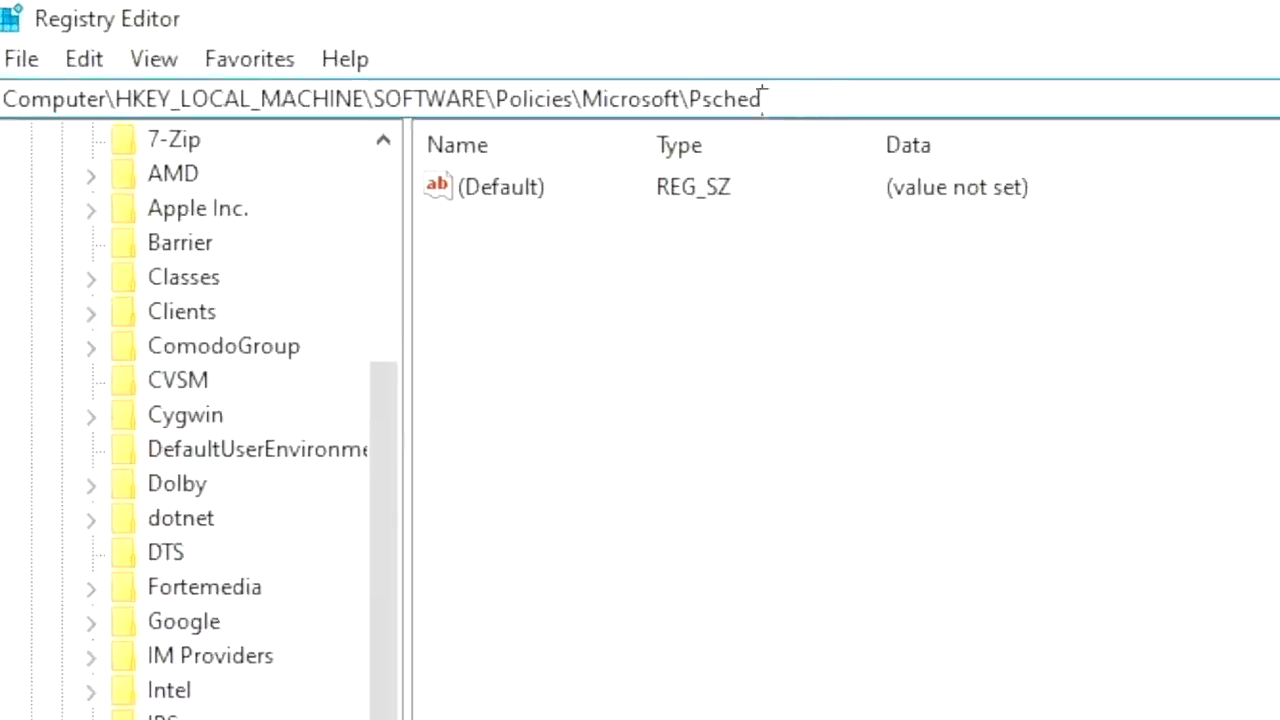
right_click(628, 441)
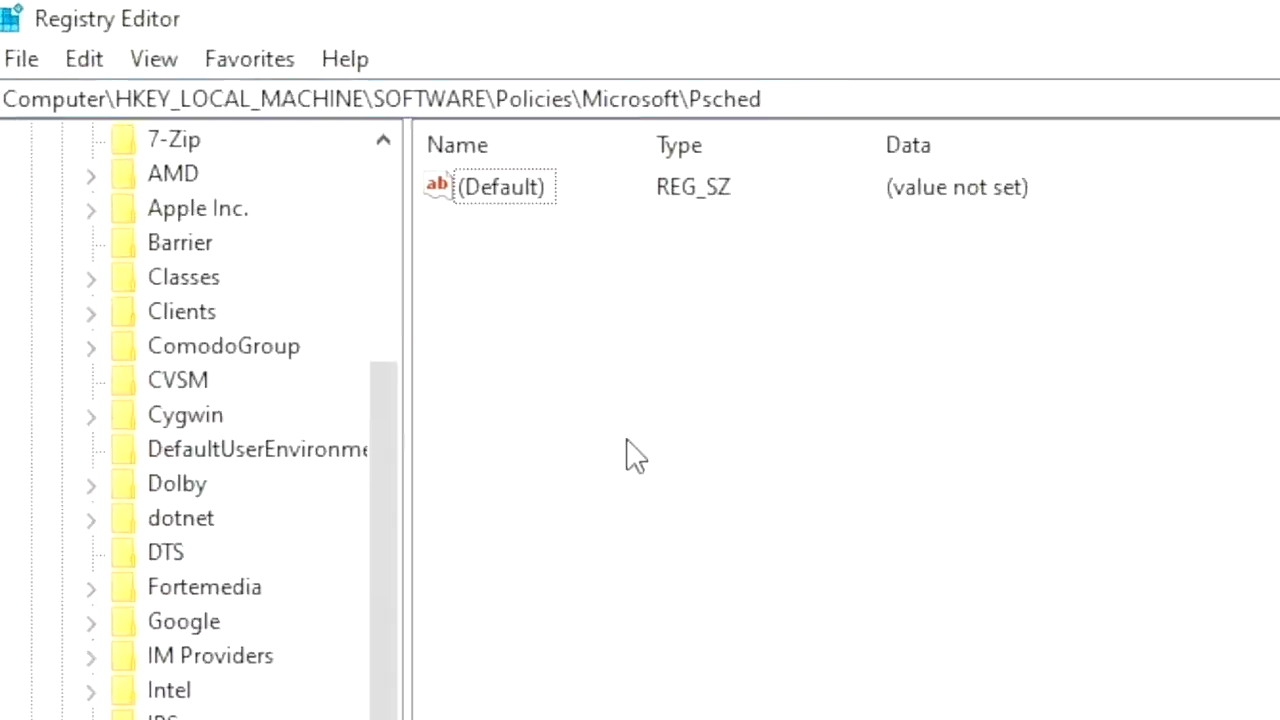
mouse_move(737, 472)
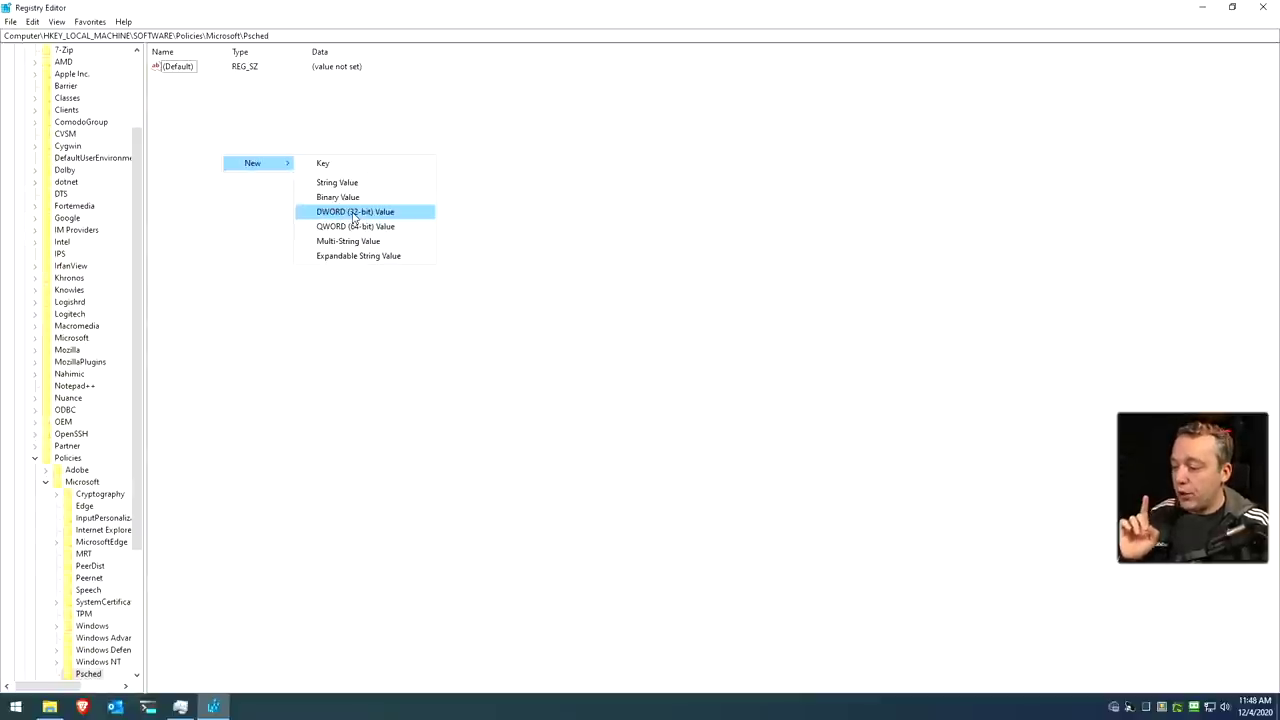
click(353, 212)
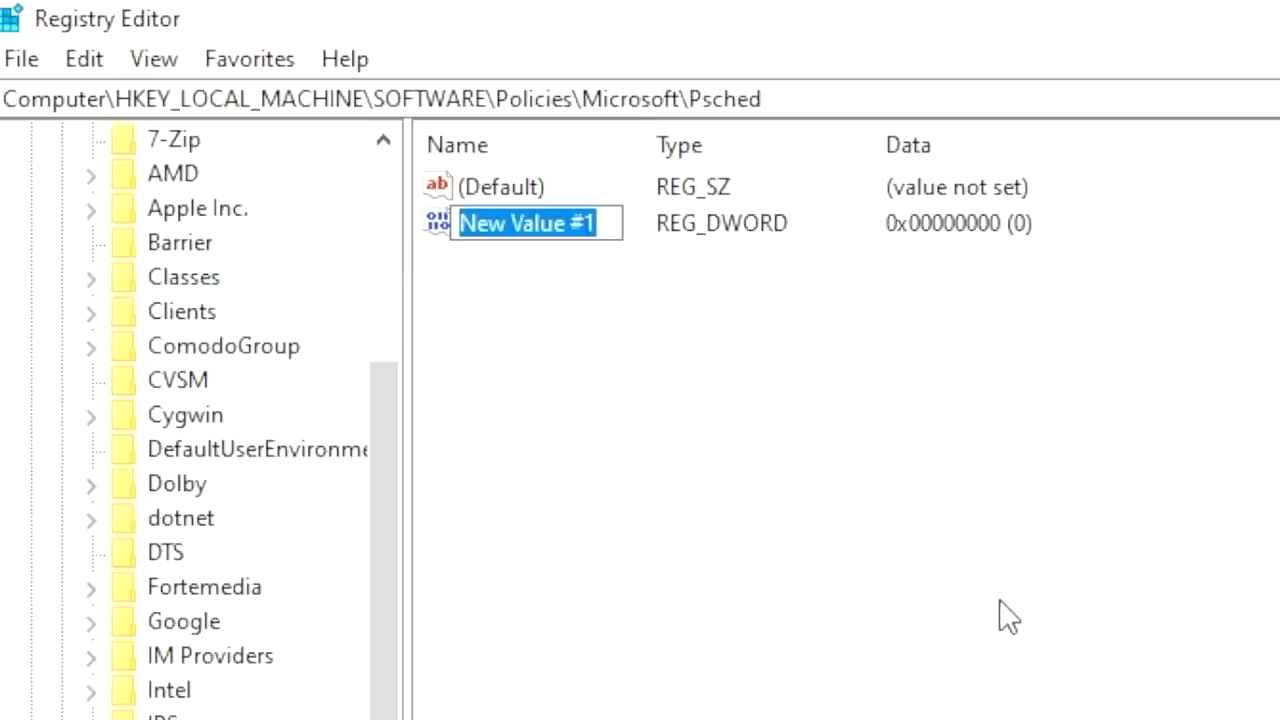
text(Non)
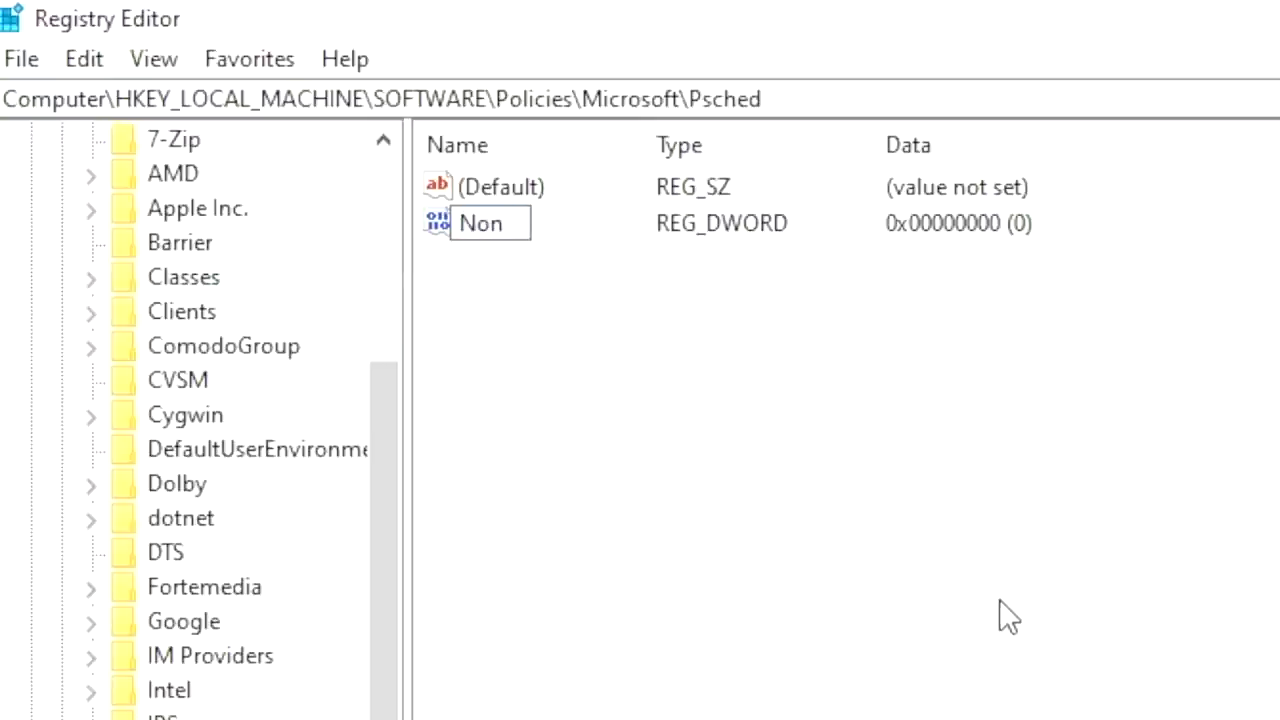
text(BestE)
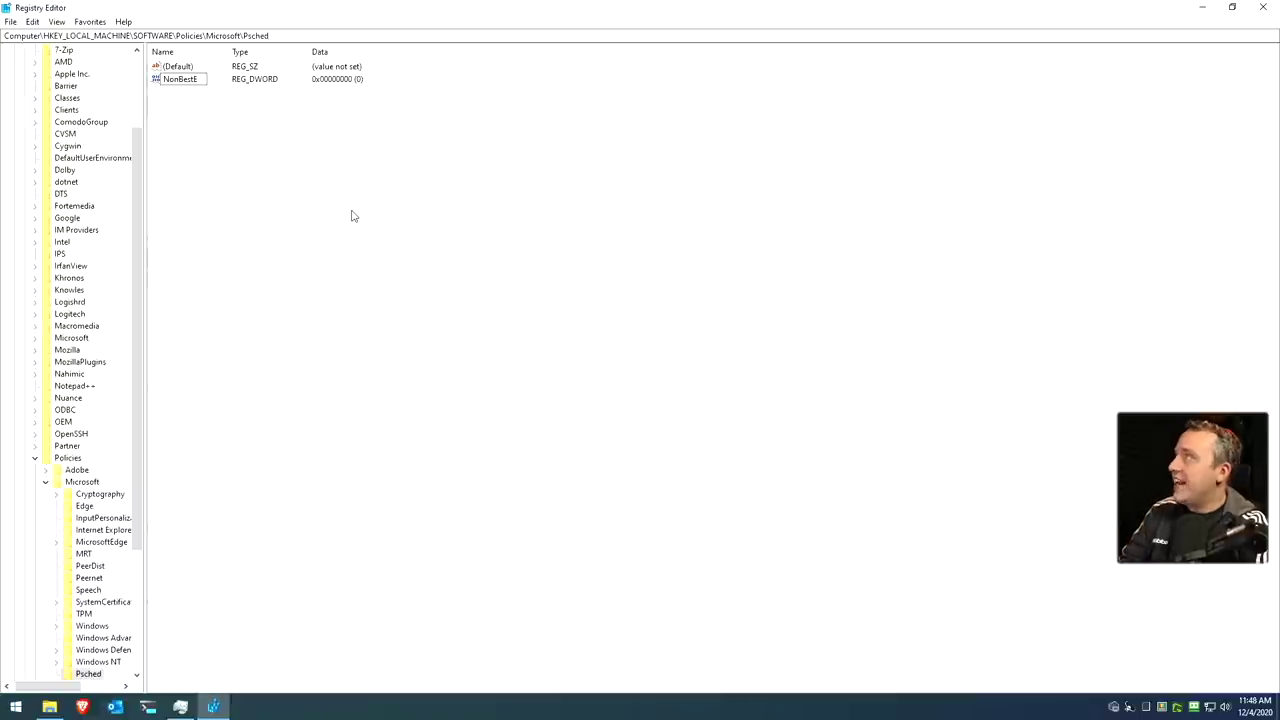
text(ffortLimit)
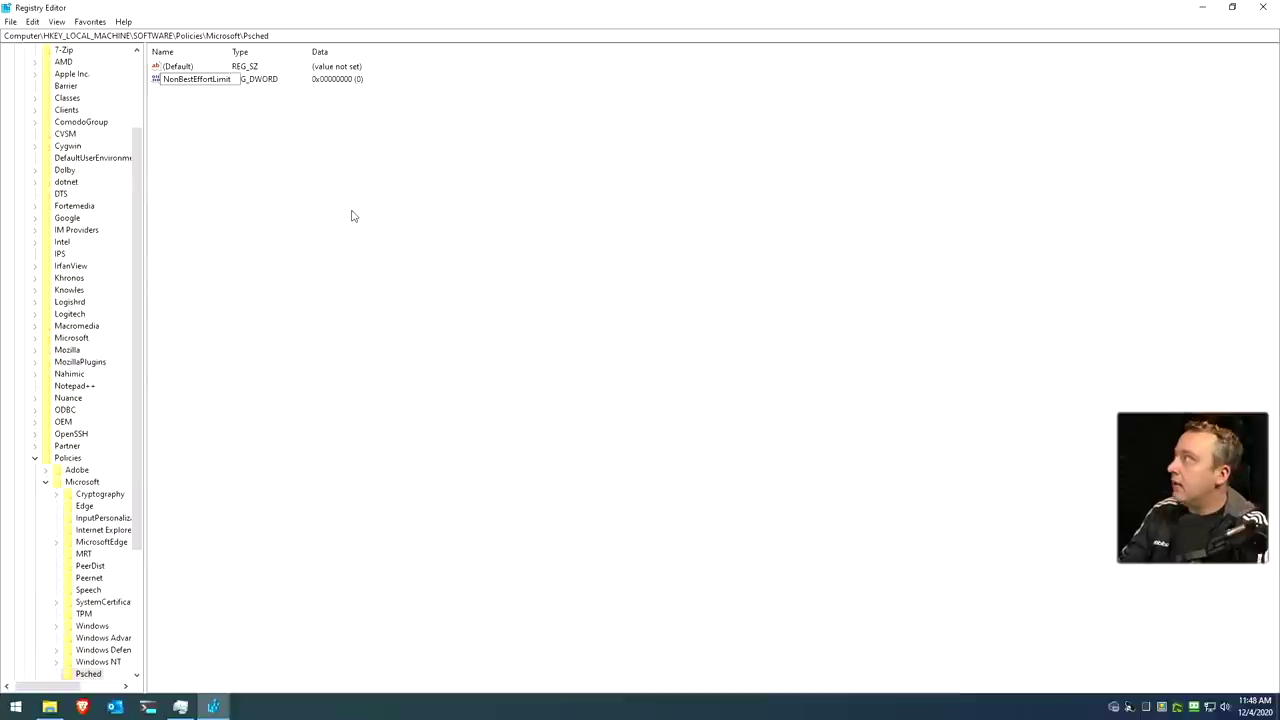
key(Return)
- Keep the default data of the NonBestEffortLimit value and close the Registry Editor
click(193, 115)
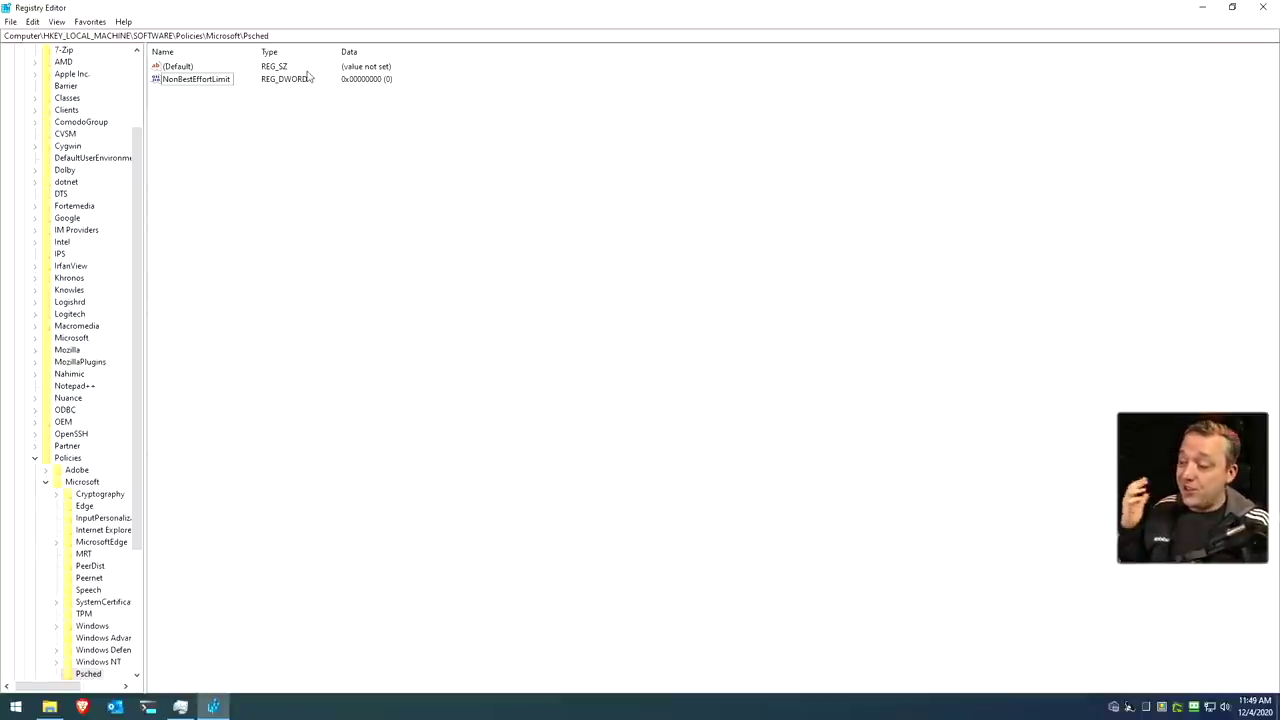
key(Return)
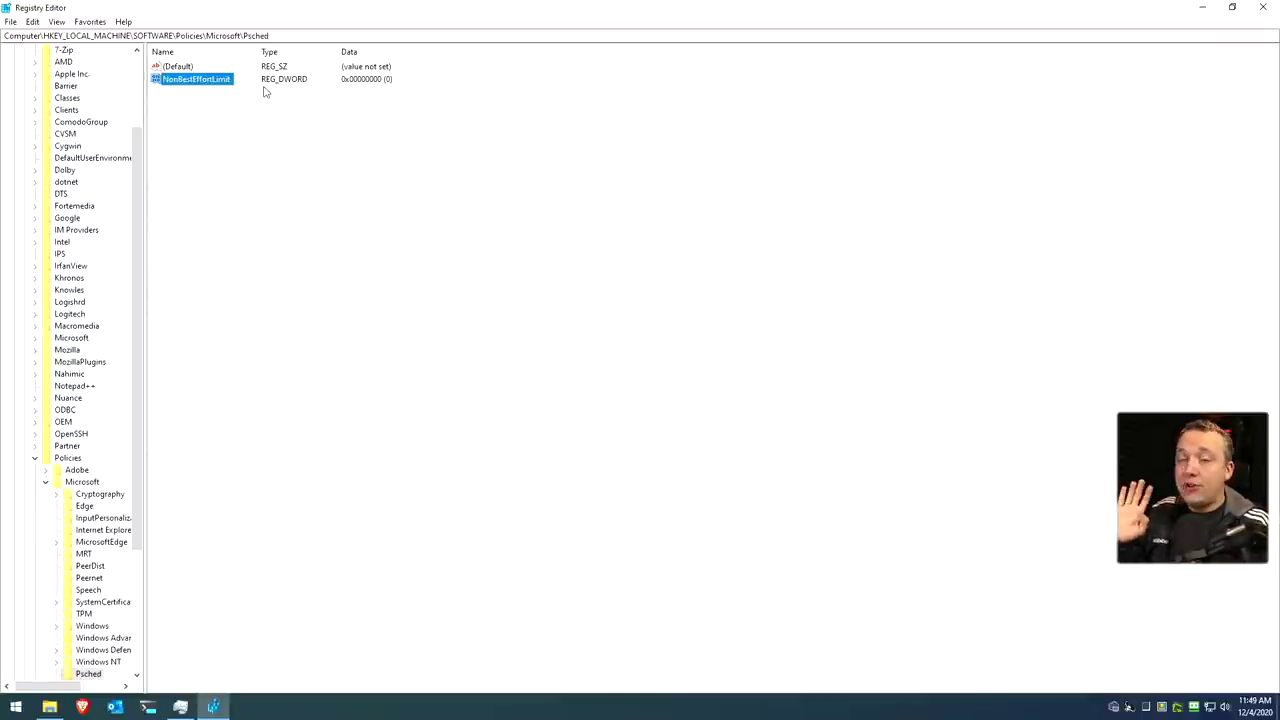
click(1262, 7)
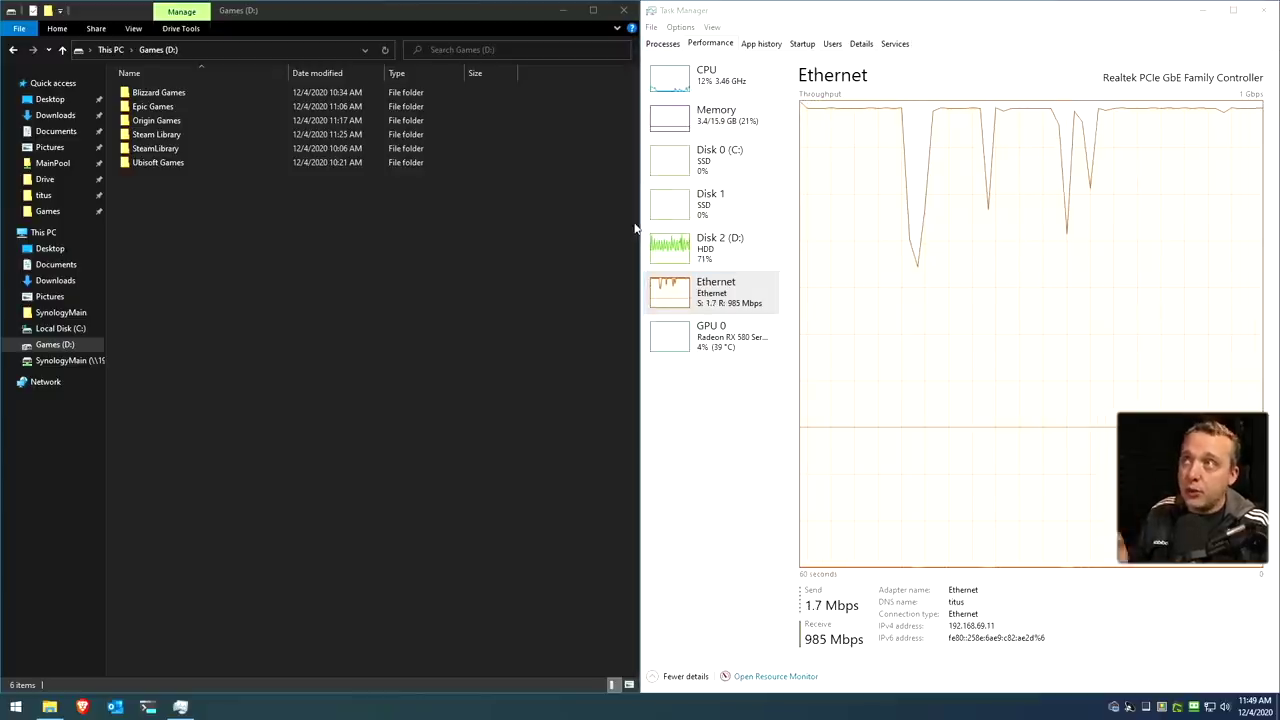